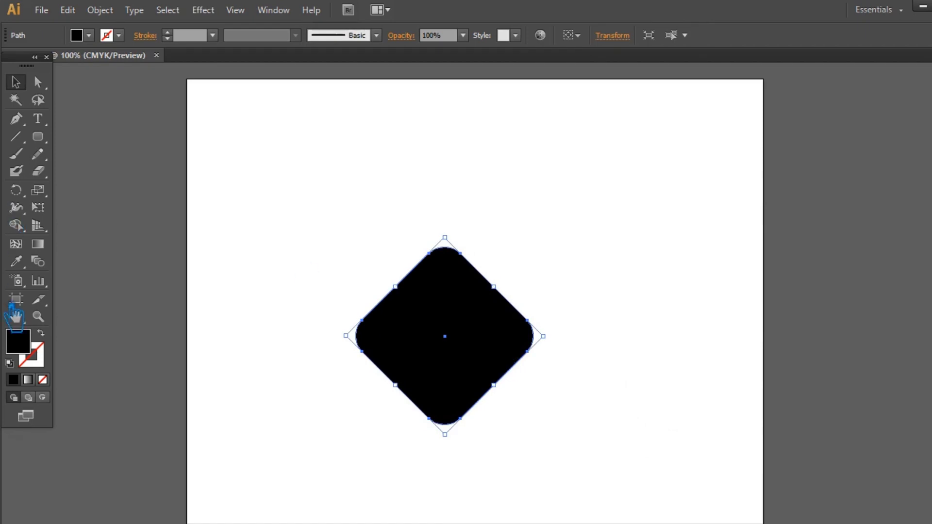
Swap the rounded diamond's fill and stroke so it has only a black outline, and set the stroke weight to 50 pt
{"action": "left_click", "coordinate": [41, 333]}
{"action": "left_click", "coordinate": [39, 359]}
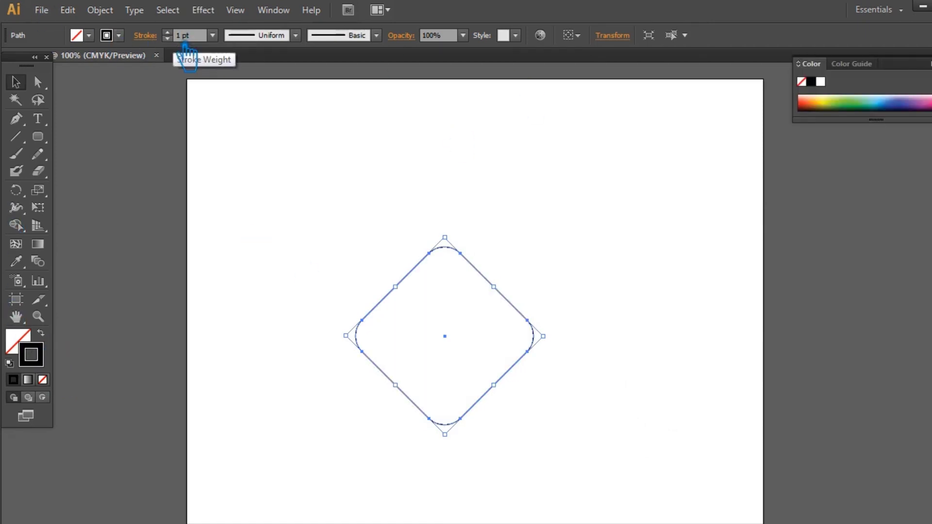
{"action": "scroll", "coordinate": [183, 41], "scroll_direction": "up", "scroll_amount": 20}
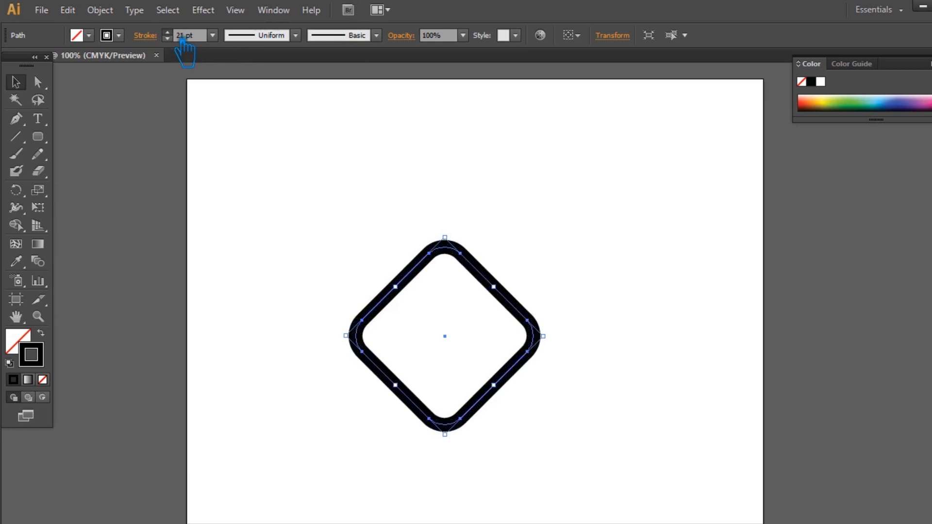
{"action": "scroll", "coordinate": [183, 43], "scroll_direction": "down", "scroll_amount": 10}
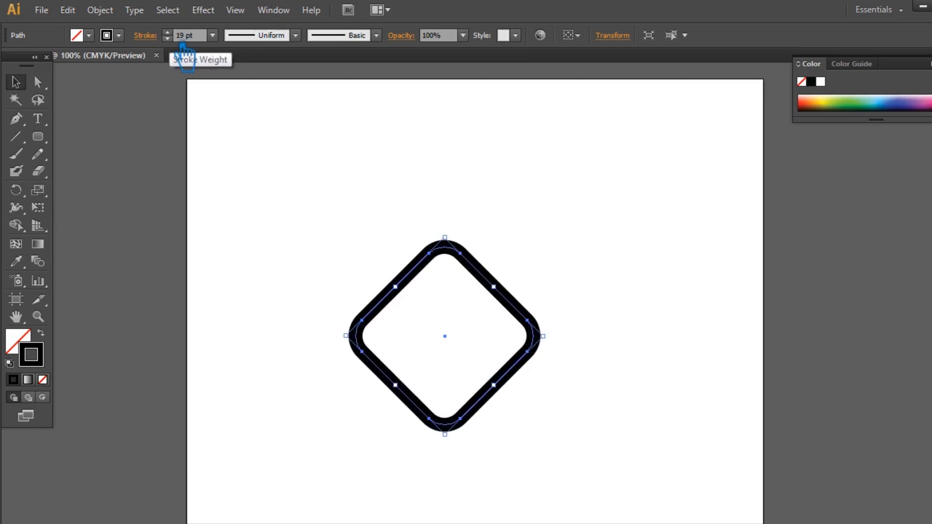
{"action": "scroll", "coordinate": [183, 43], "scroll_direction": "up", "scroll_amount": 13}
{"action": "scroll", "coordinate": [183, 44], "scroll_direction": "up", "scroll_amount": 10}
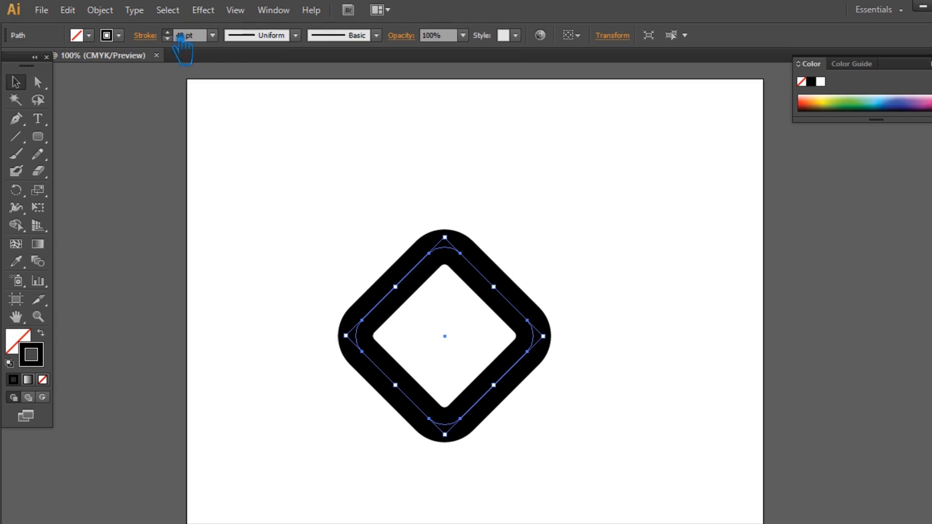
{"action": "left_click", "coordinate": [168, 33]}
{"action": "left_click", "coordinate": [168, 32]}
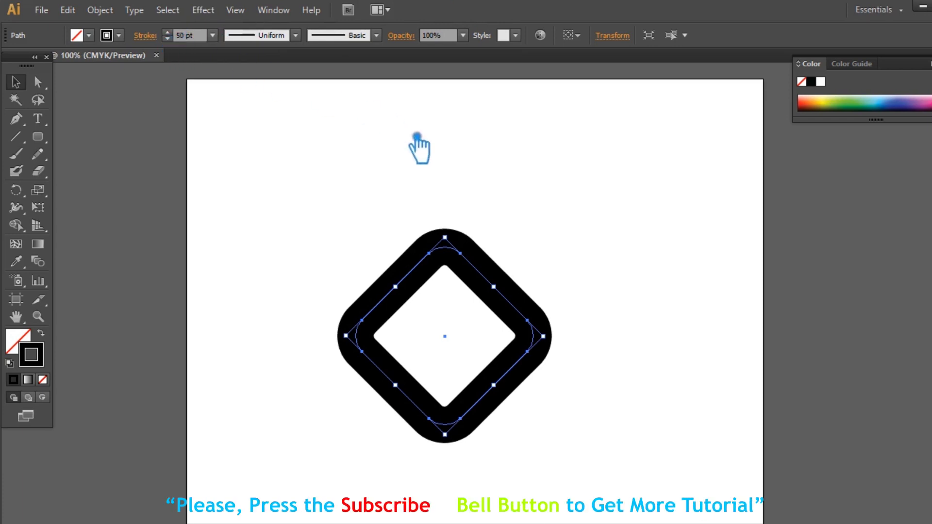
Expand the diamond's stroke into a filled ring shape
{"action": "left_click", "coordinate": [494, 204]}
{"action": "left_click", "coordinate": [502, 287]}
{"action": "key", "text": "ctrl+c"}
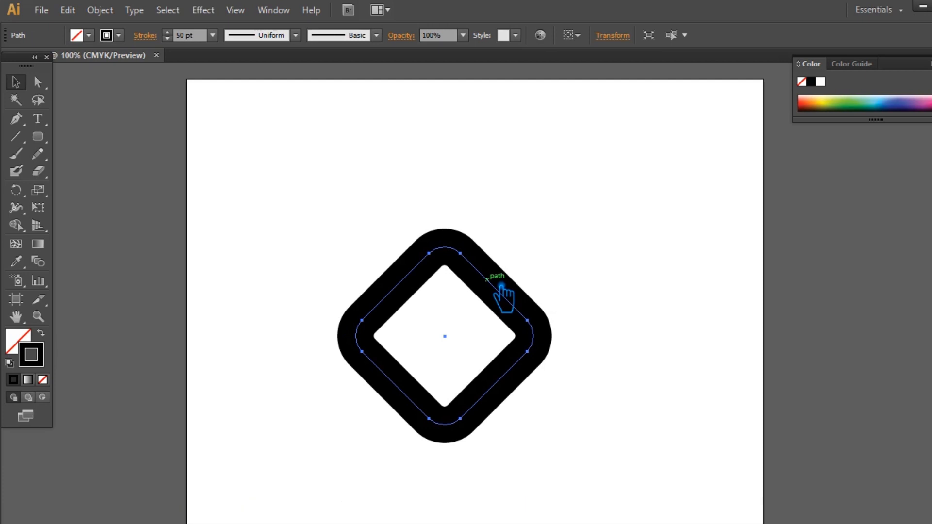
{"action": "left_click", "coordinate": [99, 10]}
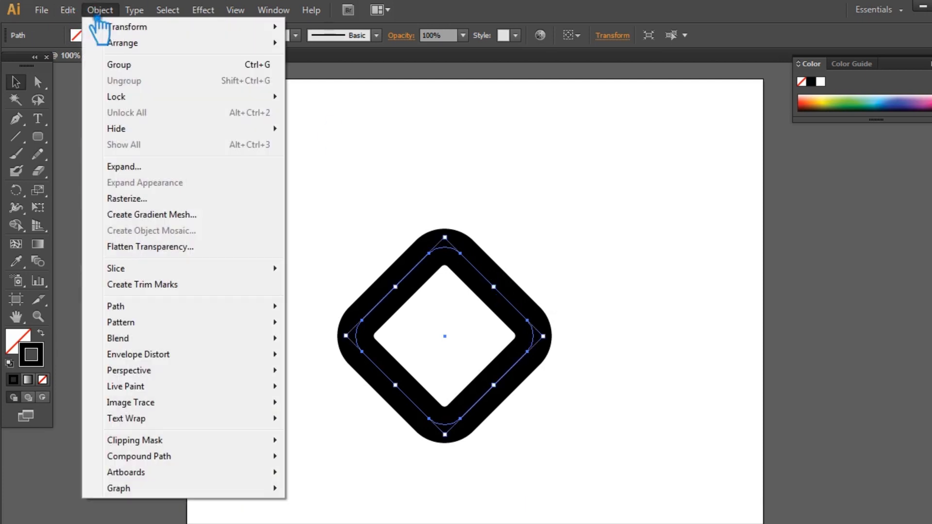
{"action": "left_click", "coordinate": [169, 168]}
{"action": "left_click", "coordinate": [716, 316]}
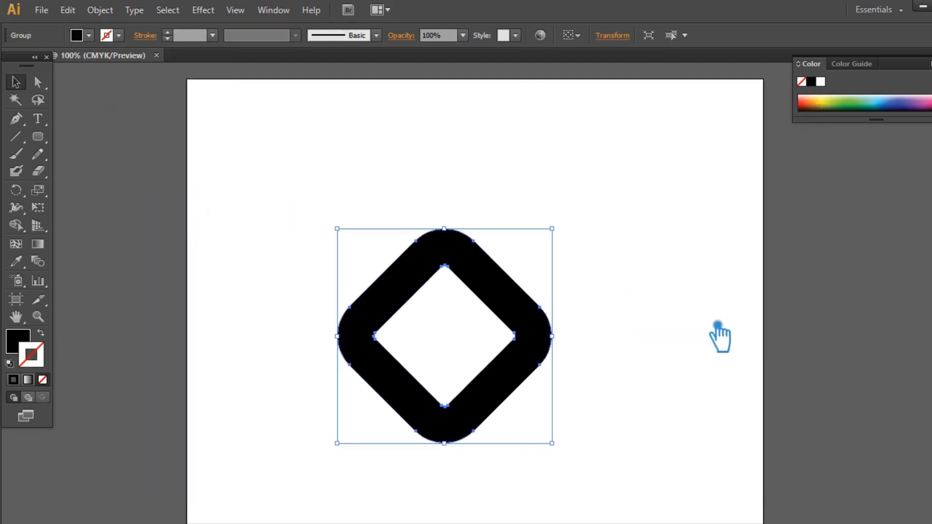
Show the rulers and place a vertical and a horizontal guide crossing at the ring's centre
{"action": "left_click", "coordinate": [718, 324]}
{"action": "left_click", "coordinate": [512, 320]}
{"action": "left_click", "coordinate": [670, 308]}
{"action": "left_click", "coordinate": [518, 305]}
{"action": "key", "text": "ctrl+r"}
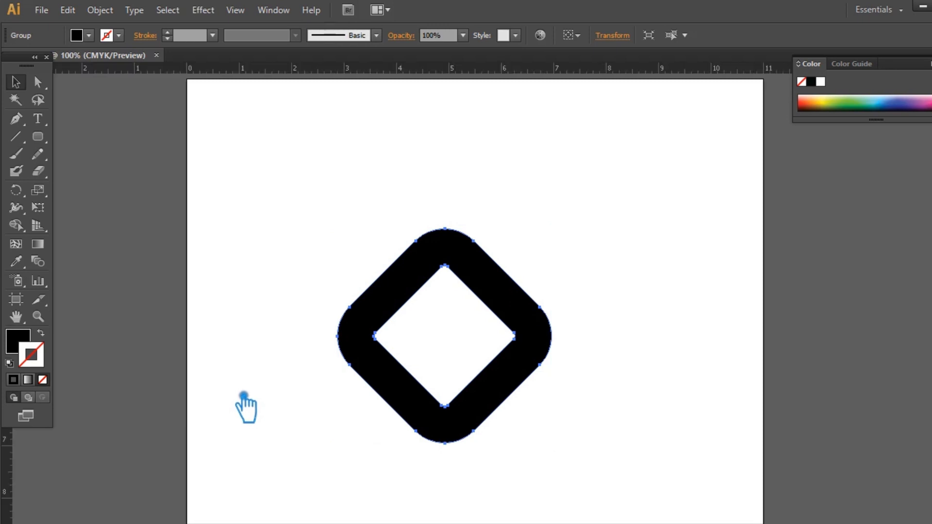
{"action": "left_click_drag", "start_coordinate": [46, 466], "coordinate": [456, 273]}
{"action": "left_click_drag", "start_coordinate": [342, 72], "coordinate": [387, 338]}
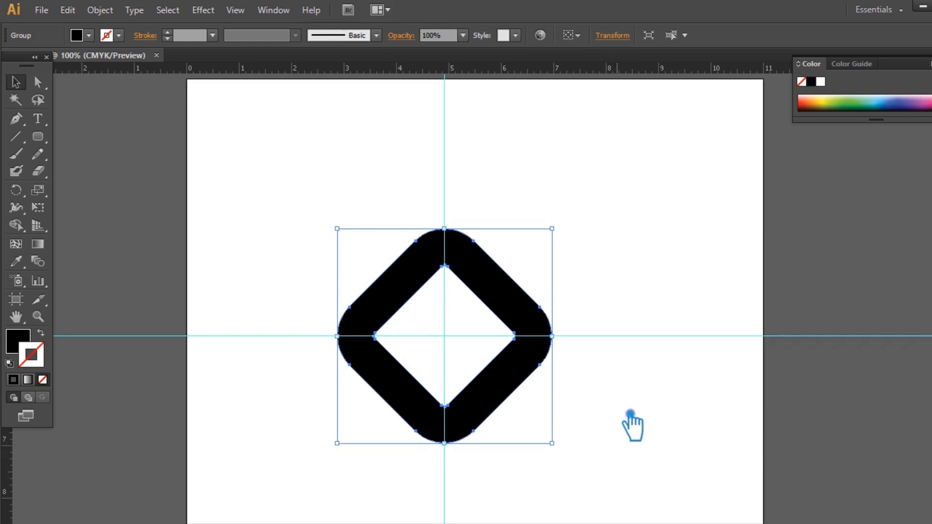
Draw a curved Pen path from the ring's inner top corner to about X 5.63 in, Y 3.25 in, and remove its fill
{"action": "left_click", "coordinate": [24, 119]}
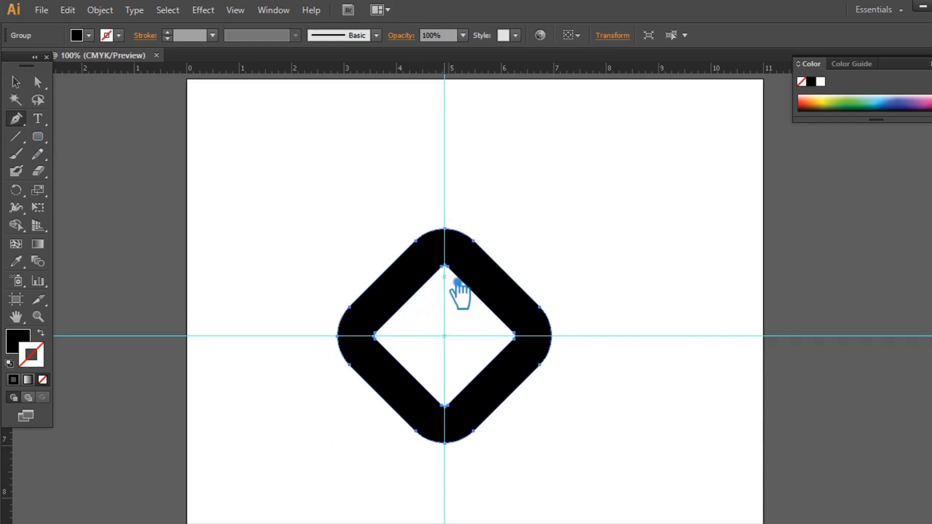
{"action": "left_click", "coordinate": [445, 273]}
{"action": "left_click_drag", "start_coordinate": [481, 248], "coordinate": [518, 270]}
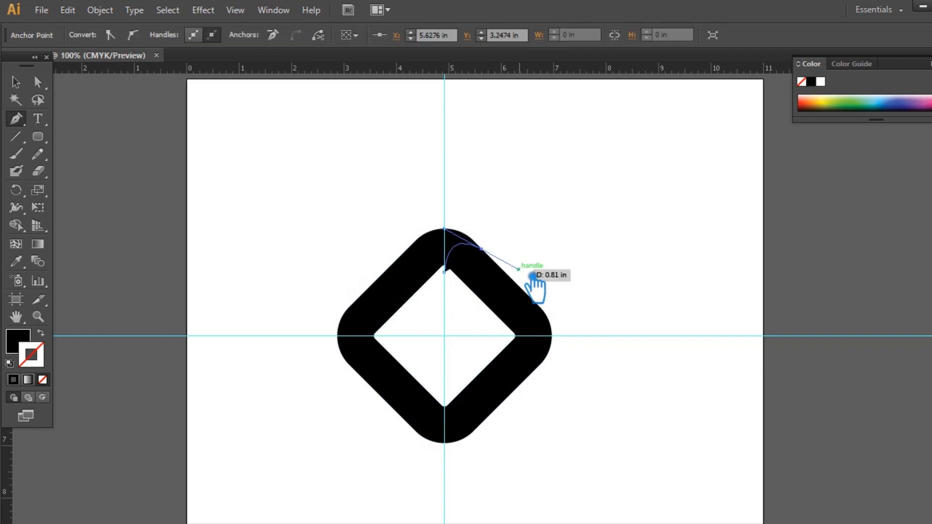
{"action": "left_click", "coordinate": [43, 380]}
{"action": "key", "text": "a"}
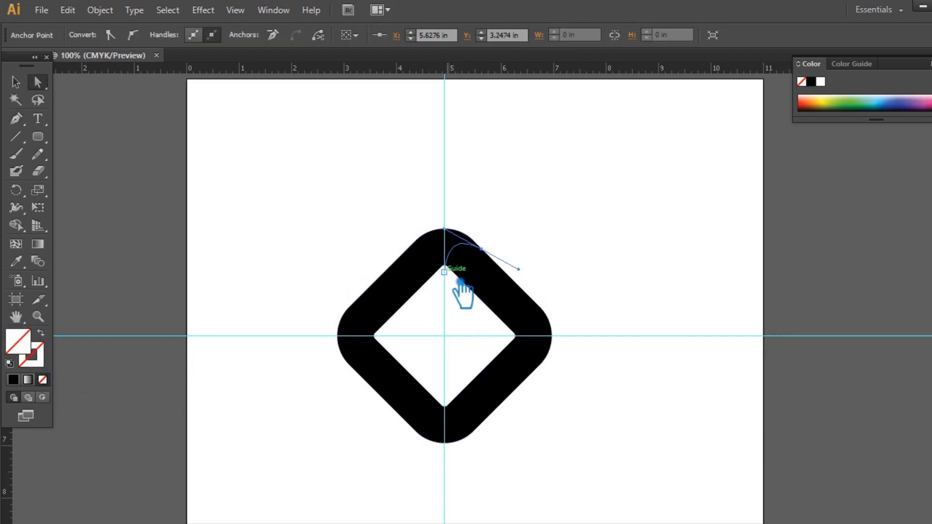
Move the curve's start anchor down to the guide intersection and shift its upper anchor right to about X 6.21 in
{"action": "left_click", "coordinate": [444, 272]}
{"action": "key", "text": "Down"}
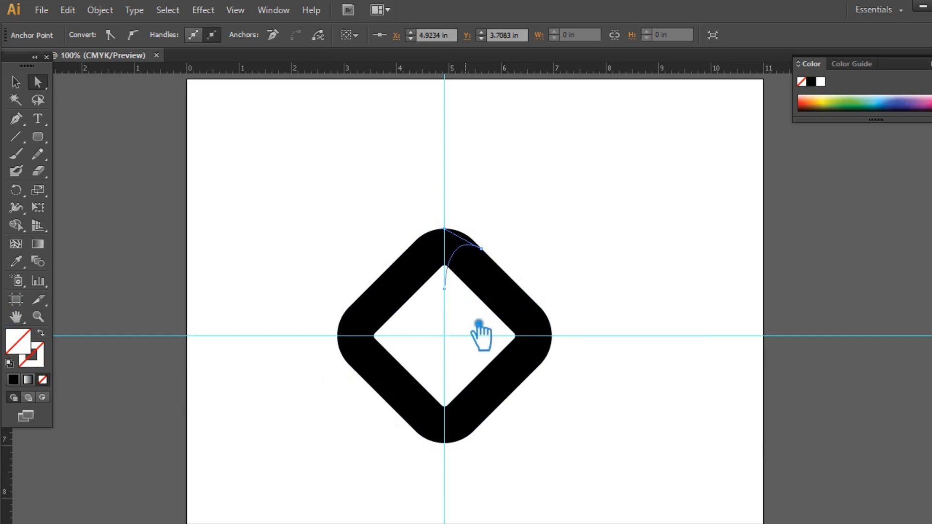
{"action": "left_click", "coordinate": [481, 249]}
{"action": "key", "text": "Right"}
{"action": "key", "text": "Right"}
{"action": "key", "text": "Right"}
{"action": "key", "text": "Right"}
{"action": "key", "text": "Right"}
{"action": "key", "text": "Right"}
{"action": "key", "text": "Right"}
{"action": "key", "text": "Right"}
{"action": "key", "text": "Right"}
{"action": "key", "text": "Right"}
{"action": "key", "text": "Right"}
{"action": "key", "text": "Right"}
{"action": "key", "text": "Right"}
{"action": "key", "text": "Right"}
{"action": "key", "text": "Right"}
{"action": "key", "text": "Right"}
{"action": "key", "text": "Right"}
{"action": "key", "text": "Right"}
{"action": "key", "text": "Right"}
{"action": "key", "text": "Right"}
{"action": "key", "text": "Right"}
{"action": "key", "text": "Right"}
{"action": "key", "text": "Right"}
{"action": "key", "text": "Right"}
{"action": "key", "text": "Right"}
{"action": "key", "text": "Right"}
{"action": "key", "text": "Right"}
{"action": "key", "text": "Right"}
{"action": "key", "text": "Right"}
{"action": "key", "text": "Right"}
{"action": "key", "text": "Right"}
{"action": "key", "text": "Right"}
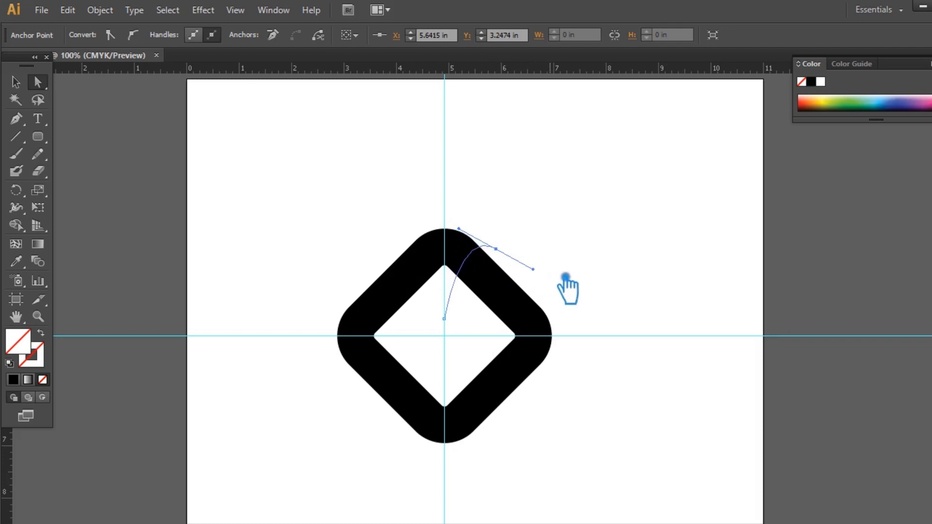
{"action": "left_click", "coordinate": [444, 319]}
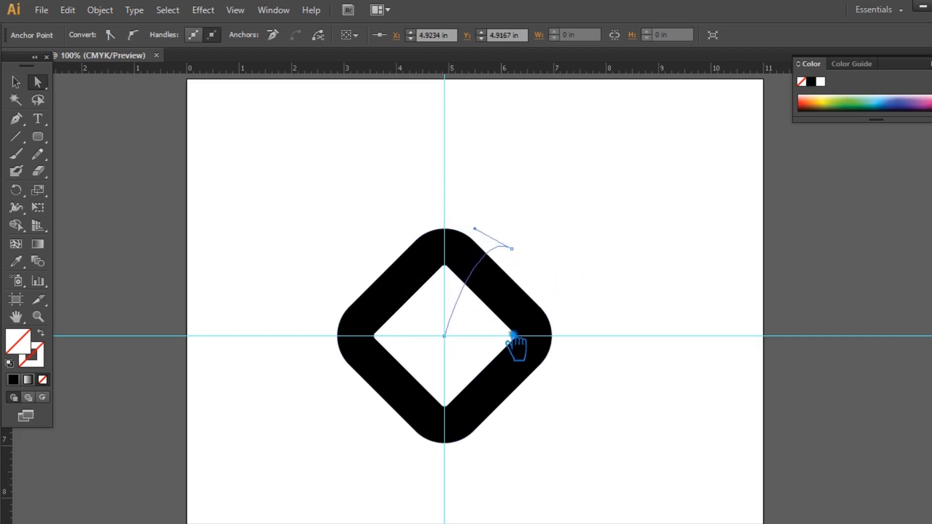
Bend the curve more strongly by pulling its upper anchor's handle up and to the left
{"action": "left_click", "coordinate": [511, 249]}
{"action": "left_click_drag", "start_coordinate": [474, 229], "coordinate": [436, 191]}
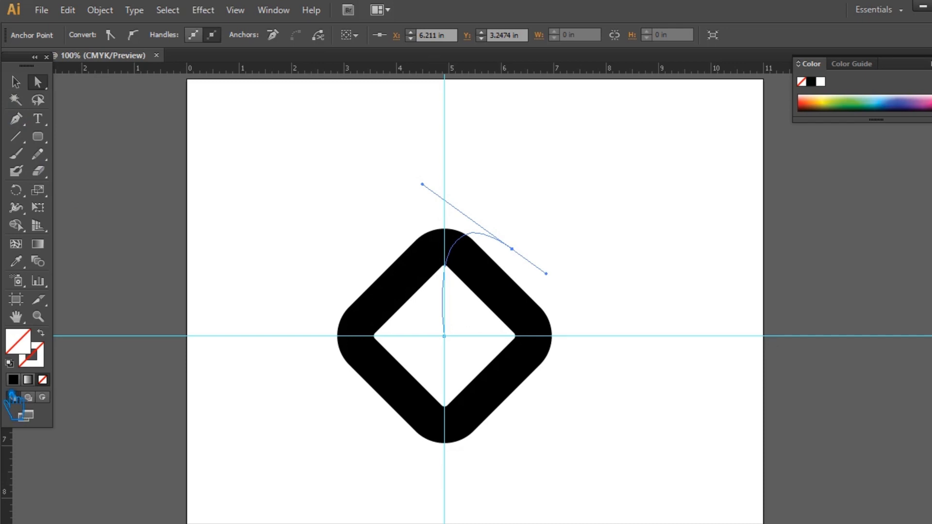
{"action": "left_click", "coordinate": [18, 120]}
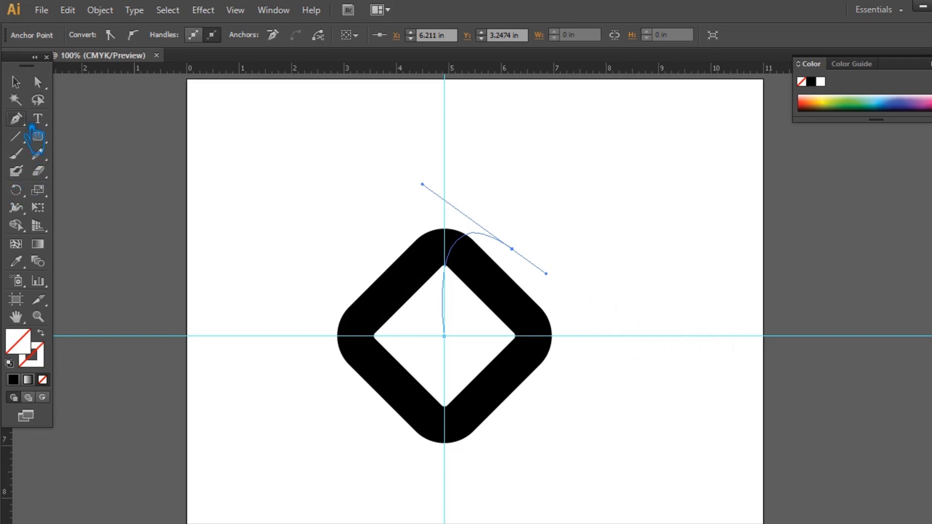
{"action": "left_click", "coordinate": [23, 88]}
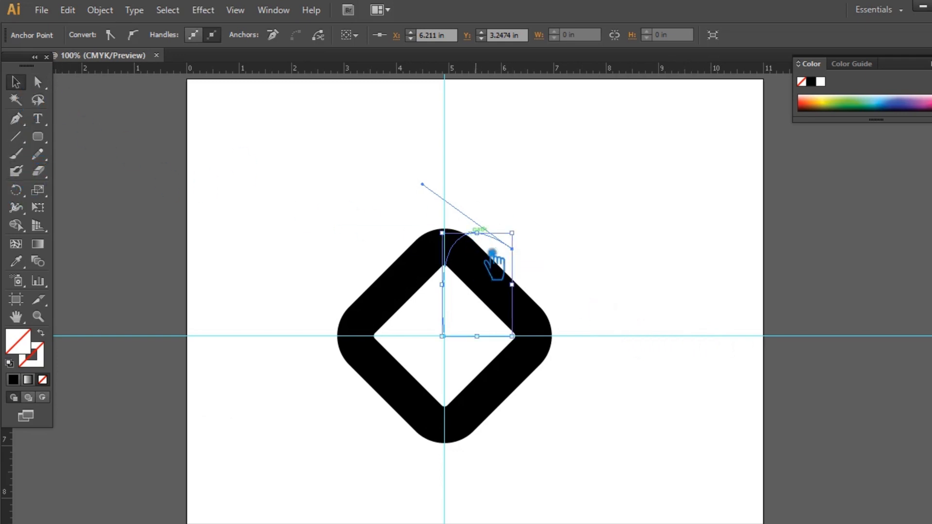
Make a copy of the curve rotated 20° about the guide intersection
{"action": "left_click", "coordinate": [16, 190]}
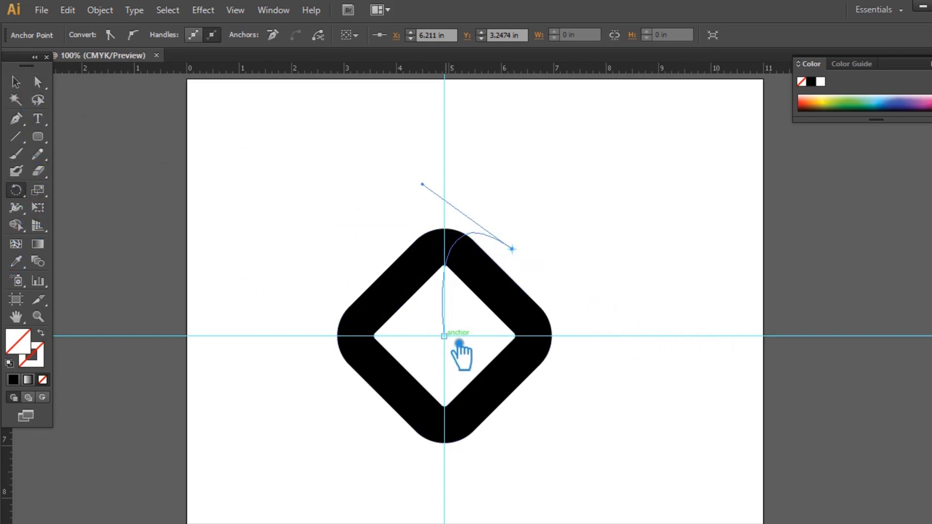
{"action": "left_click", "coordinate": [444, 336]}
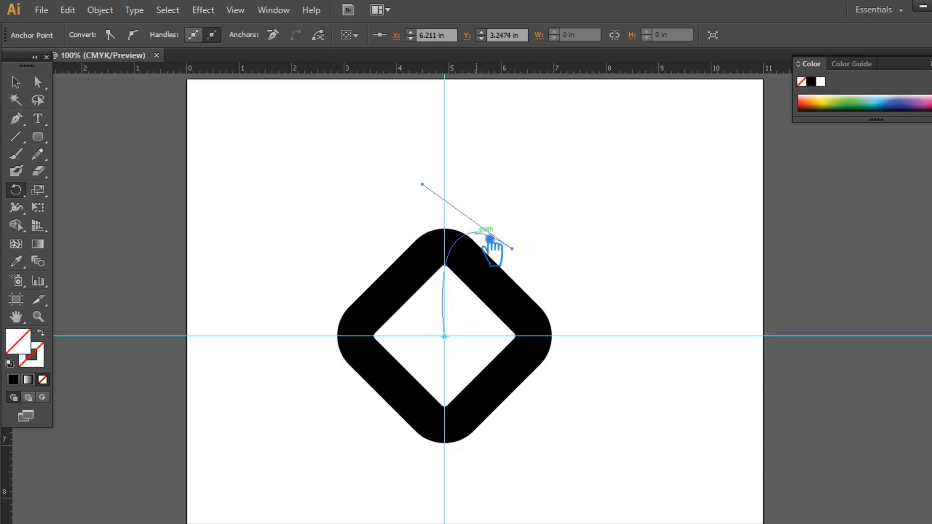
{"action": "key", "text": "alt"}
{"action": "left_click", "coordinate": [17, 190]}
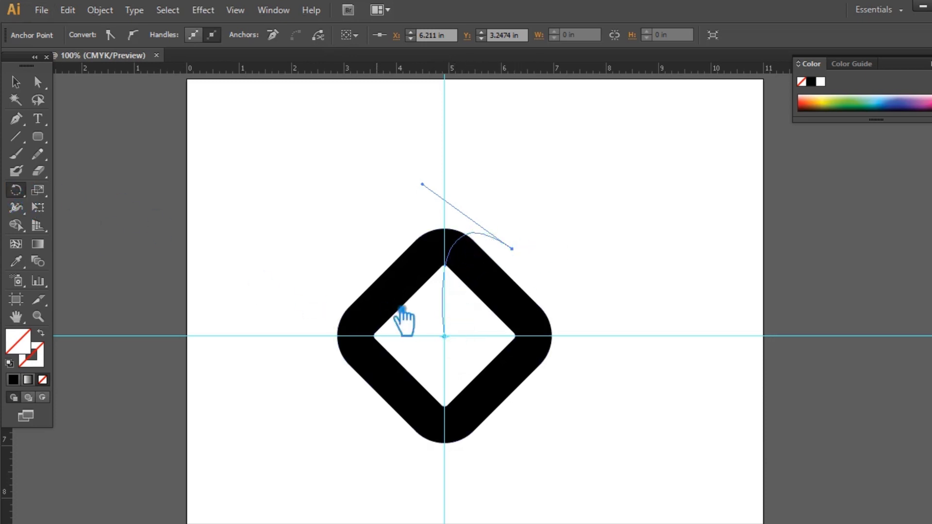
{"action": "left_click", "coordinate": [453, 338], "text": "alt"}
{"action": "type", "text": "20"}
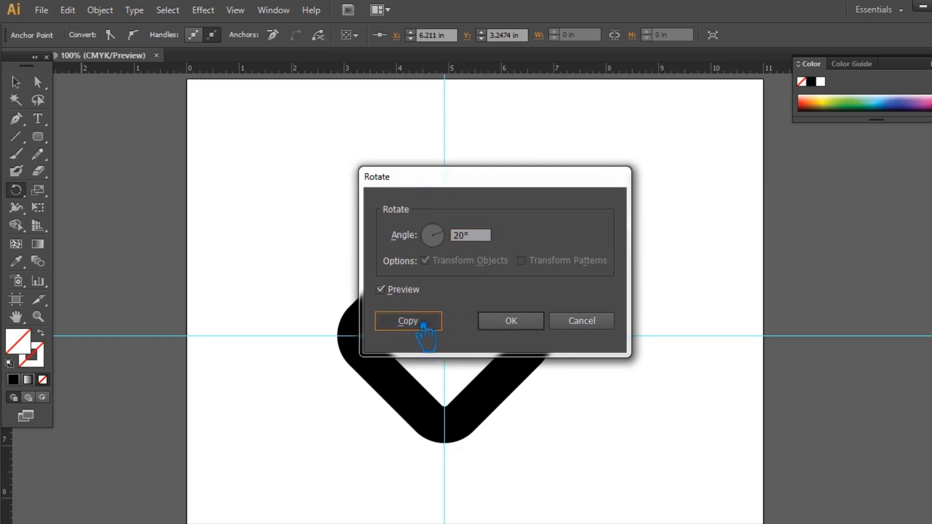
{"action": "left_click", "coordinate": [412, 321]}
Repeat the 20° rotated copy until the curves go all the way round the ring's centre
{"action": "key", "text": "ctrl+d"}
{"action": "key", "text": "ctrl+d"}
{"action": "key", "text": "ctrl+d"}
{"action": "key", "text": "ctrl+d"}
{"action": "key", "text": "ctrl+d"}
{"action": "key", "text": "ctrl+d"}
{"action": "key", "text": "ctrl+d"}
{"action": "key", "text": "ctrl+d"}
{"action": "key", "text": "ctrl+d"}
{"action": "key", "text": "ctrl+d"}
{"action": "key", "text": "ctrl+d"}
{"action": "key", "text": "ctrl+d"}
{"action": "key", "text": "ctrl+d"}
{"action": "key", "text": "ctrl+d"}
{"action": "key", "text": "ctrl+d"}
{"action": "key", "text": "ctrl+d"}
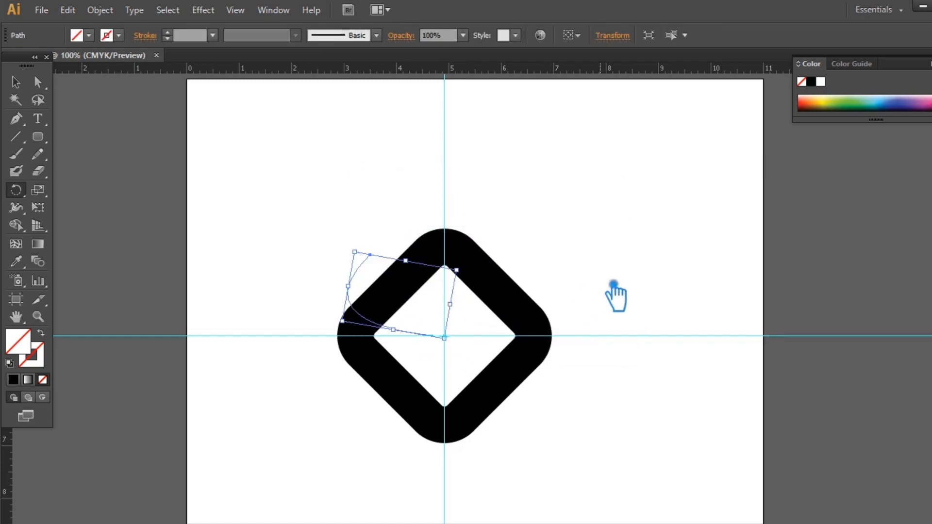
{"action": "key", "text": "ctrl+d"}
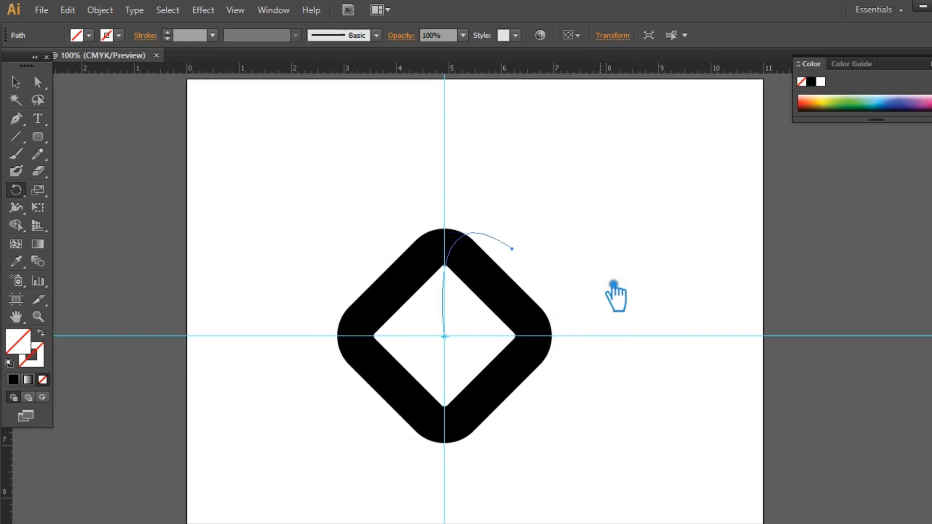
Select the ring with all its curves and split it into segments with the Pathfinder's Divide
{"action": "left_click", "coordinate": [17, 82]}
{"action": "left_click", "coordinate": [697, 273]}
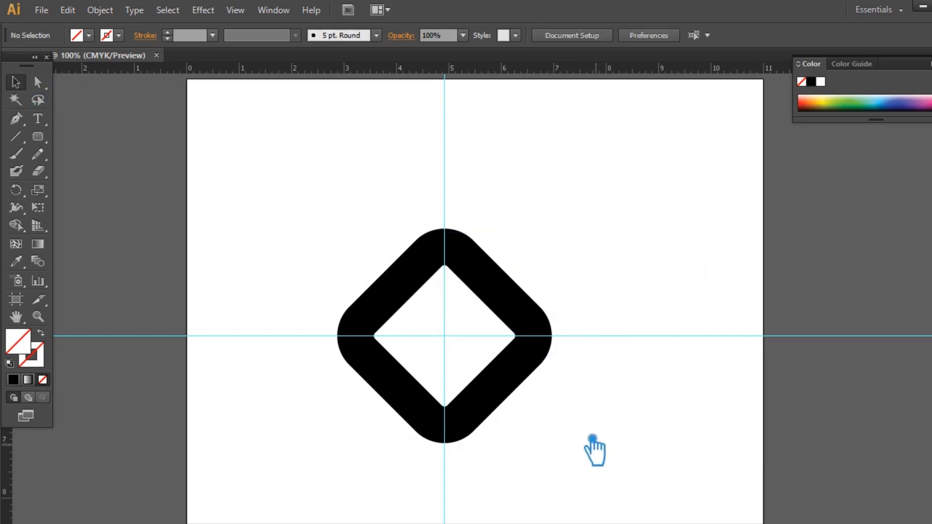
{"action": "left_click_drag", "start_coordinate": [603, 448], "coordinate": [305, 217]}
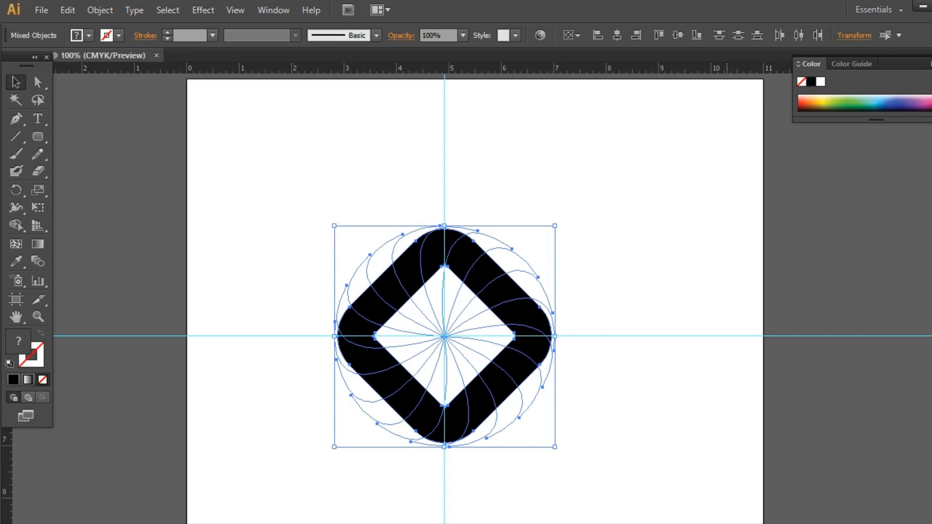
{"action": "key", "text": "ctrl+shift+F9"}
{"action": "left_click", "coordinate": [808, 425]}
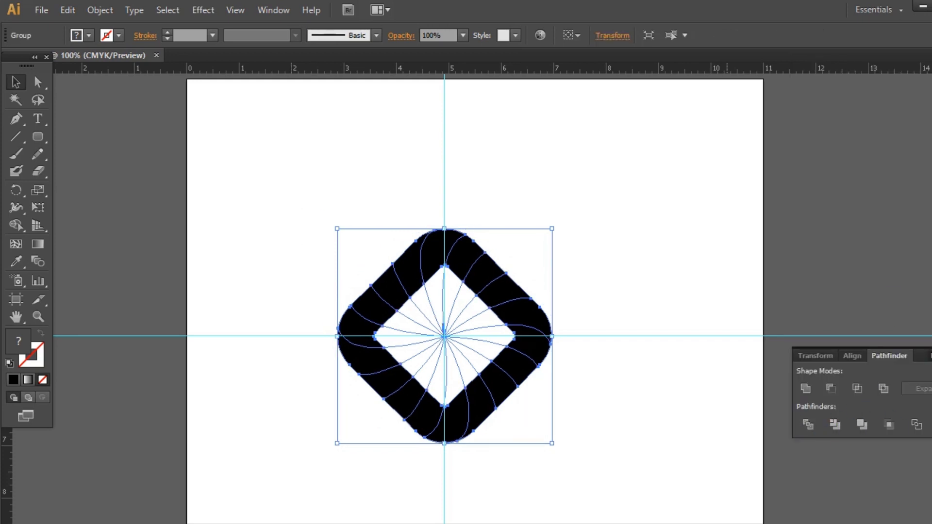
Ungroup the divided ring pieces and delete the guides crossing its centre
{"action": "key", "text": "ctrl+shift+F9"}
{"action": "left_click", "coordinate": [767, 334]}
{"action": "left_click", "coordinate": [491, 313]}
{"action": "right_click", "coordinate": [474, 311]}
{"action": "left_click", "coordinate": [536, 400]}
{"action": "left_click", "coordinate": [618, 363]}
{"action": "left_click", "coordinate": [449, 354]}
{"action": "left_click", "coordinate": [633, 379]}
{"action": "left_click_drag", "start_coordinate": [628, 469], "coordinate": [308, 193]}
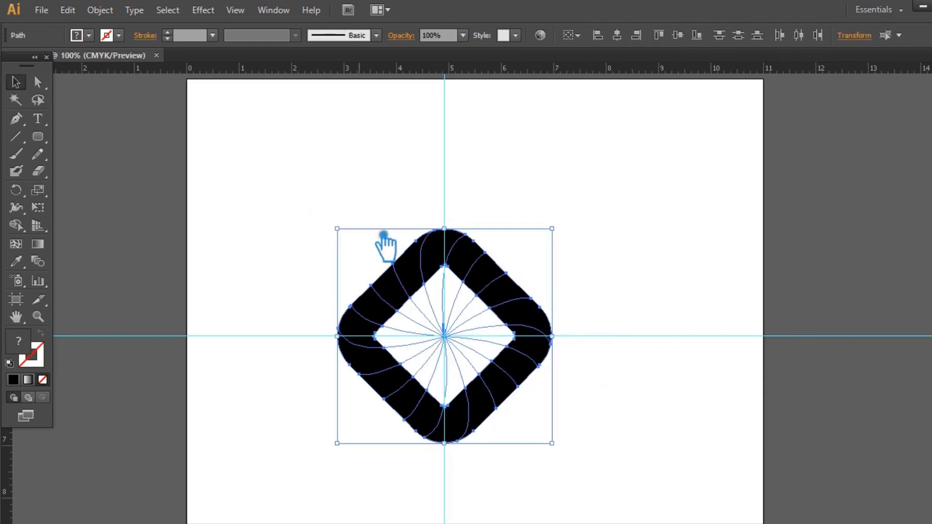
{"action": "left_click", "coordinate": [635, 353]}
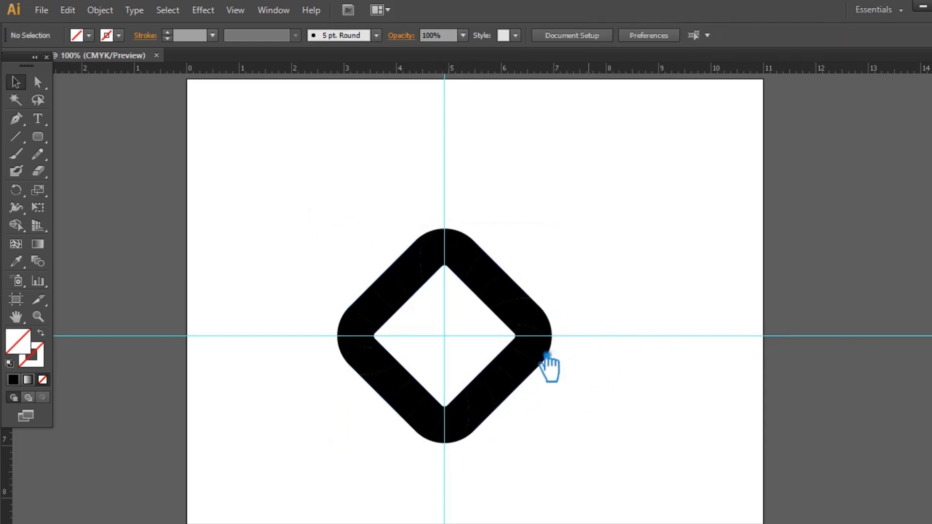
{"action": "left_click", "coordinate": [439, 315]}
{"action": "key", "text": "Delete"}
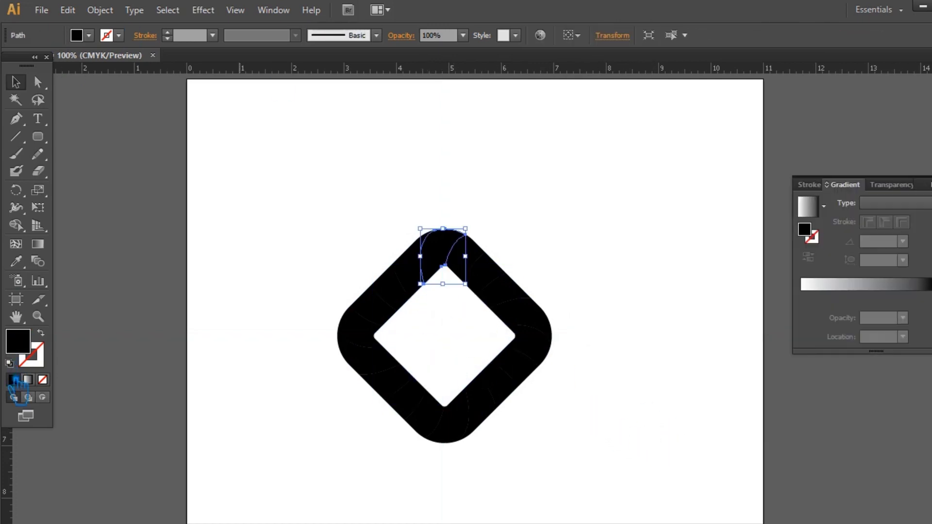
Recolour the ring's top segment with the Color Picker, choosing a bright green (#83FF00)
{"action": "double_click", "coordinate": [26, 345]}
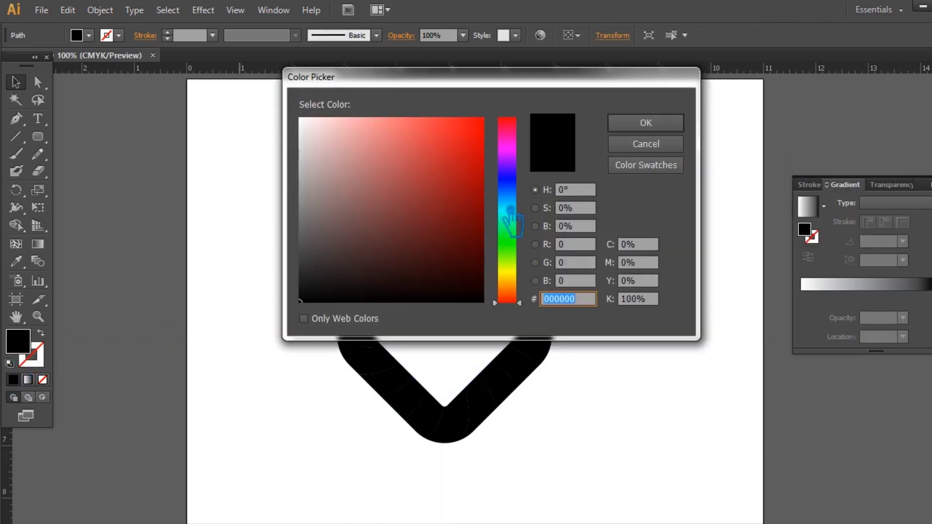
{"action": "left_click_drag", "start_coordinate": [510, 252], "coordinate": [509, 256]}
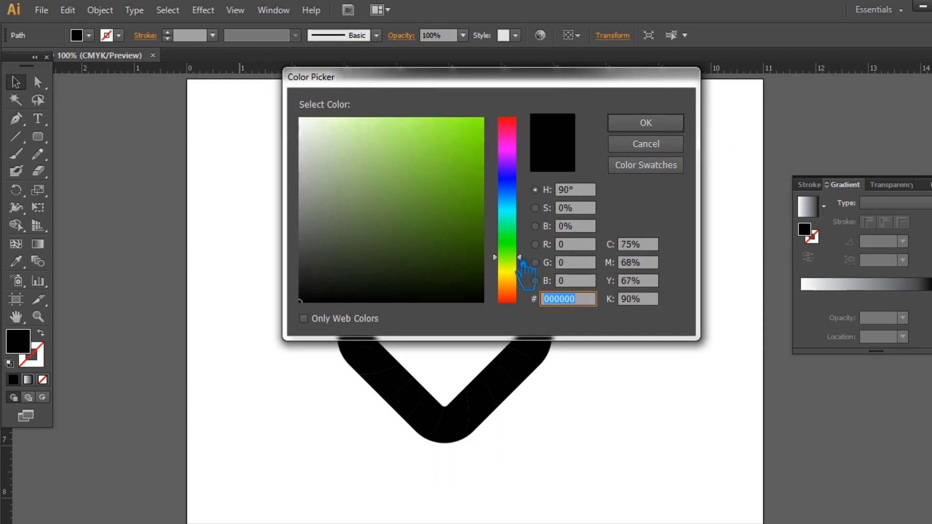
{"action": "left_click", "coordinate": [465, 127]}
{"action": "left_click_drag", "start_coordinate": [480, 132], "coordinate": [498, 124]}
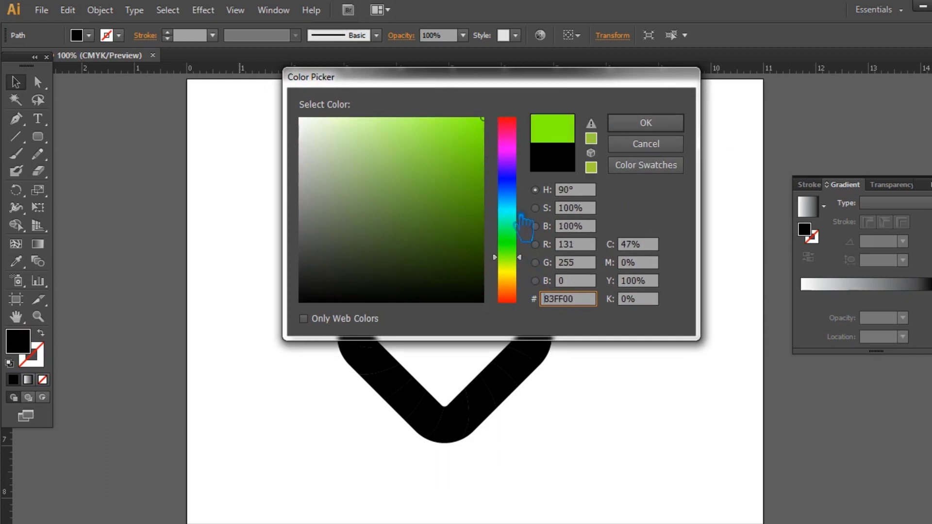
{"action": "left_click", "coordinate": [518, 261]}
{"action": "left_click", "coordinate": [666, 128]}
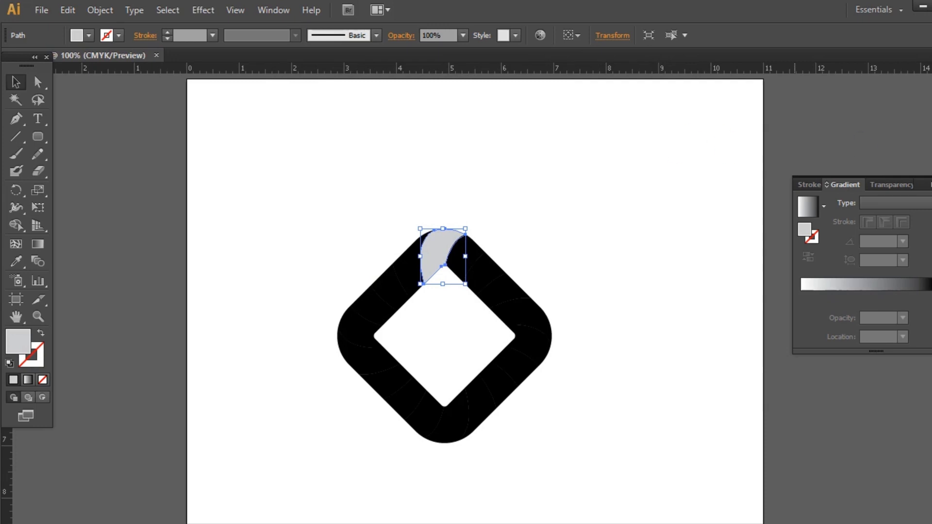
Recolour the ring's top segment lime green with the Color panel's spectrum, replacing its grayscale fill
{"action": "key", "text": "F6"}
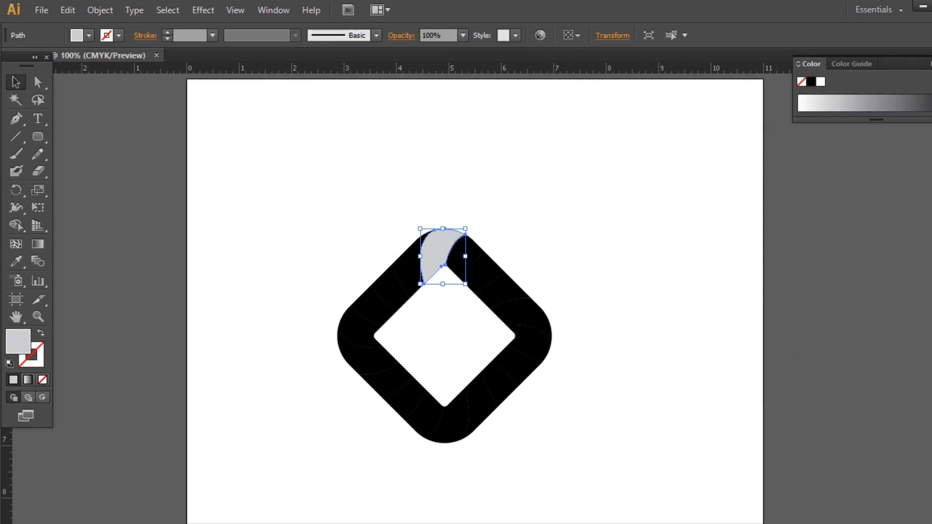
{"action": "left_click", "coordinate": [930, 64]}
{"action": "left_click", "coordinate": [848, 107]}
{"action": "left_click", "coordinate": [592, 275]}
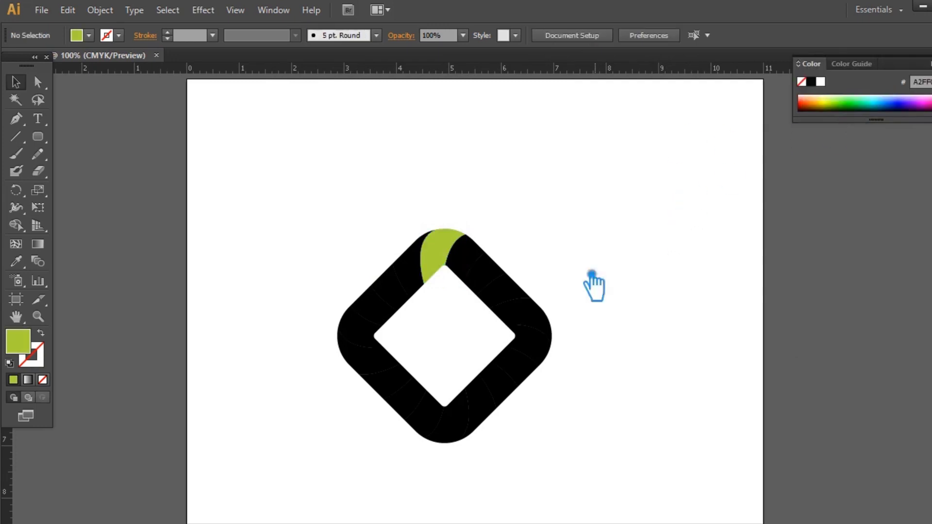
Sample the top segment's green onto the first black segment on the upper-left side and set it to #9BE200
{"action": "left_click", "coordinate": [409, 279]}
{"action": "left_click", "coordinate": [20, 262]}
{"action": "left_click", "coordinate": [440, 247]}
{"action": "double_click", "coordinate": [18, 341]}
{"action": "left_click", "coordinate": [484, 133]}
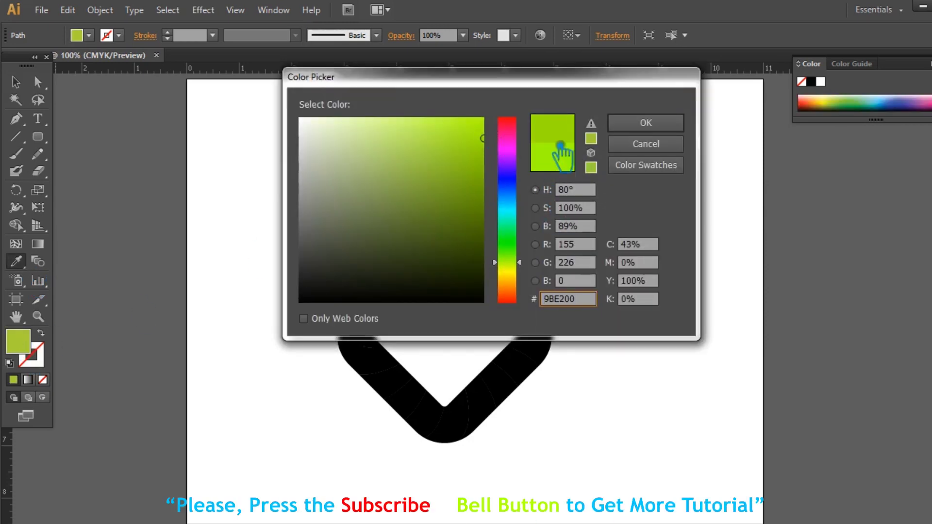
{"action": "left_click", "coordinate": [663, 127]}
{"action": "key", "text": "v"}
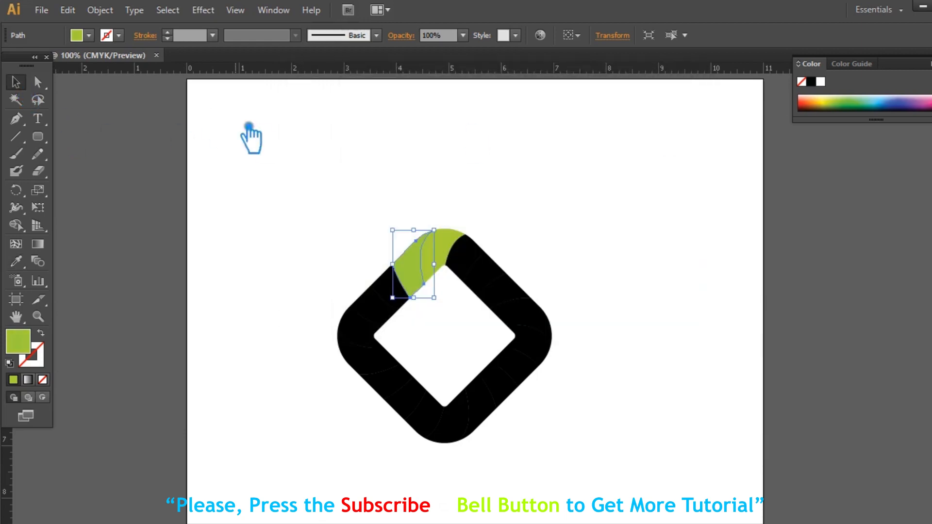
{"action": "left_click", "coordinate": [249, 126]}
Darken the second green segment, just left of the top one, slightly in the Color Picker
{"action": "left_click", "coordinate": [428, 273]}
{"action": "double_click", "coordinate": [23, 347]}
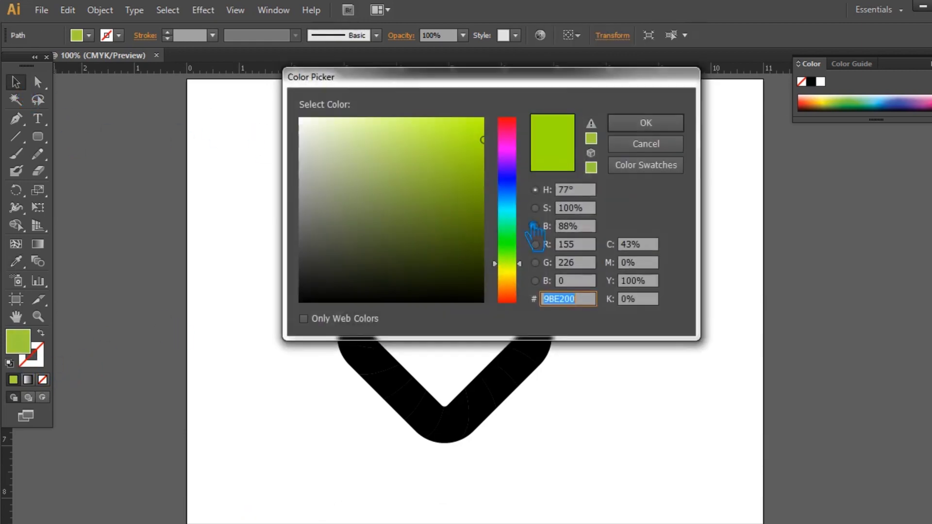
{"action": "left_click", "coordinate": [484, 153]}
{"action": "left_click", "coordinate": [676, 127]}
{"action": "left_click", "coordinate": [681, 133]}
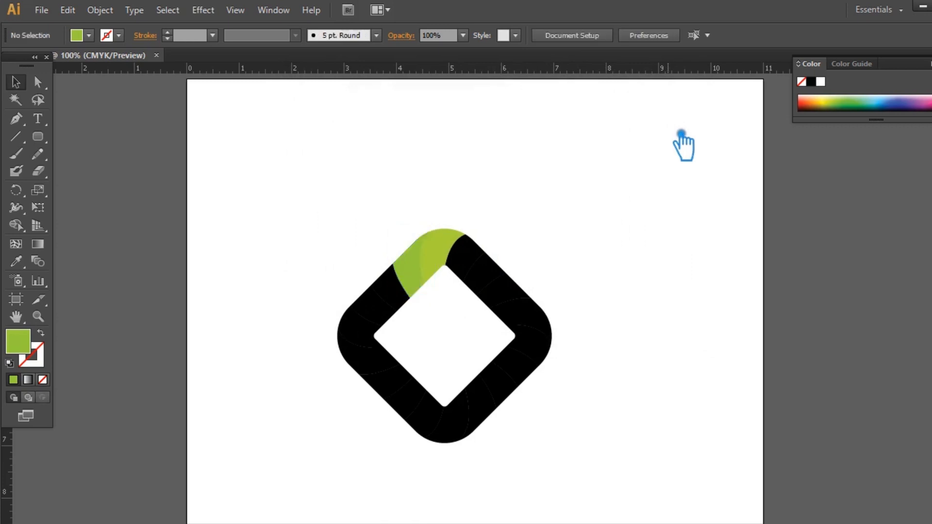
Sample the second segment's green onto the third segment on the upper-left side and darken it to #88AD00
{"action": "left_click", "coordinate": [407, 292]}
{"action": "key", "text": "i"}
{"action": "left_click", "coordinate": [424, 267]}
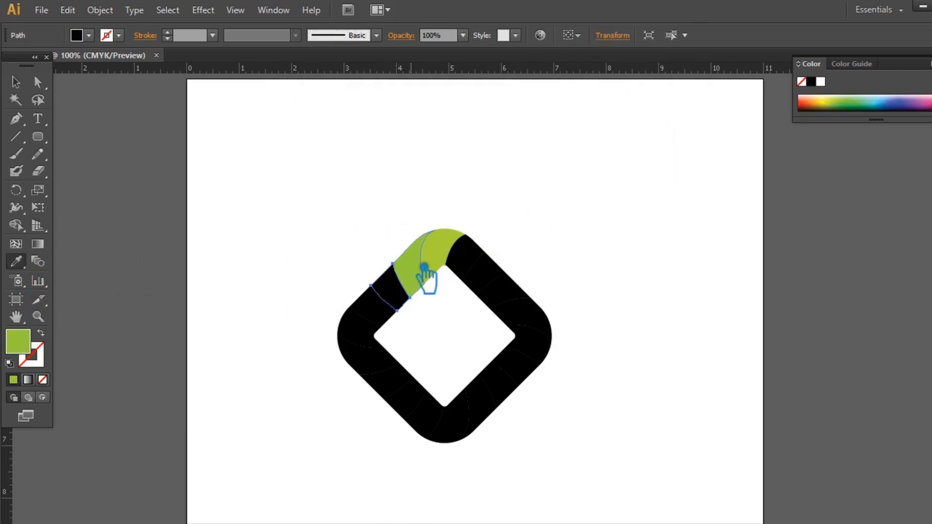
{"action": "double_click", "coordinate": [26, 348]}
{"action": "left_click", "coordinate": [483, 172]}
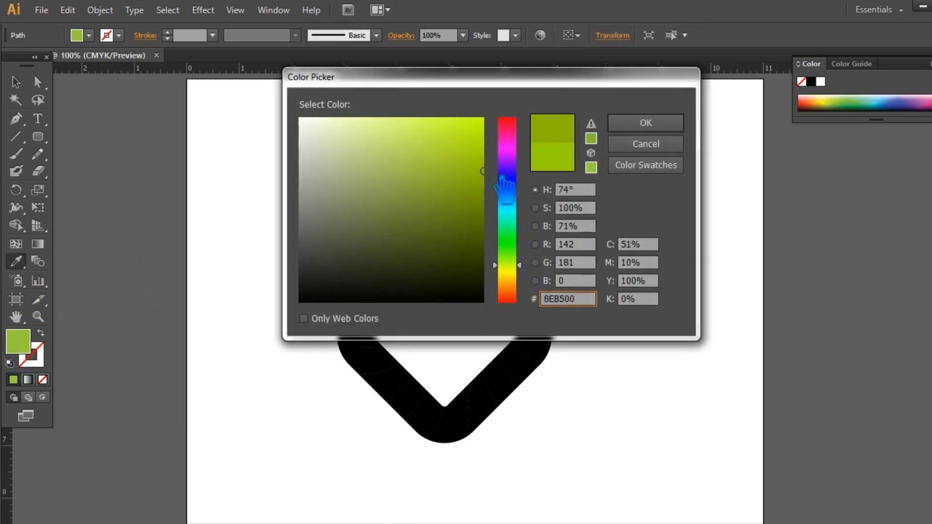
{"action": "left_click", "coordinate": [645, 123]}
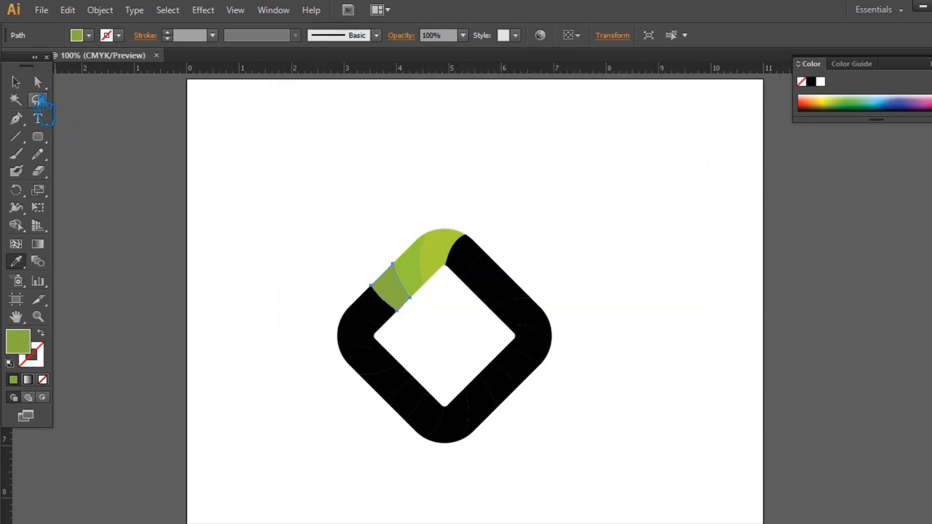
{"action": "left_click", "coordinate": [16, 82]}
Sample the third segment's fill onto the fourth segment, just above the ring's left corner, and darken it to a deeper olive green
{"action": "left_click", "coordinate": [383, 319]}
{"action": "left_click", "coordinate": [17, 262]}
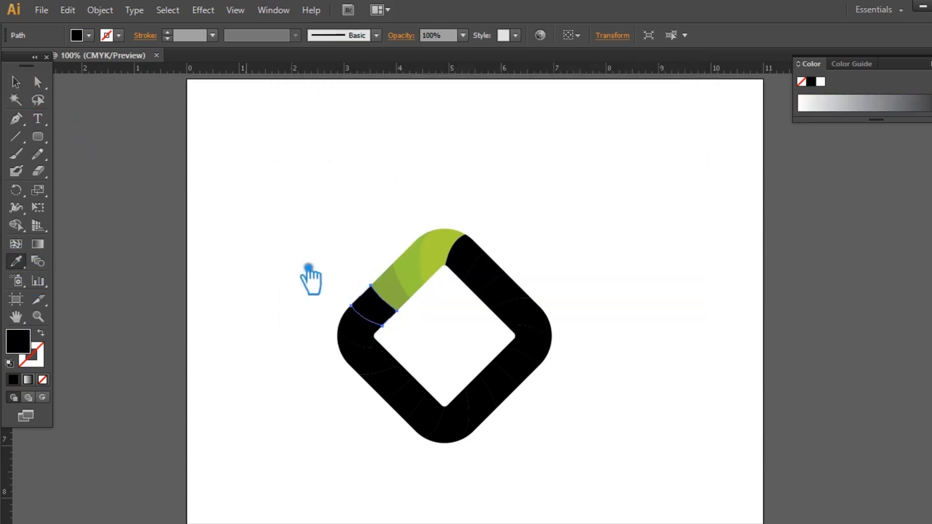
{"action": "left_click", "coordinate": [400, 299]}
{"action": "double_click", "coordinate": [28, 342]}
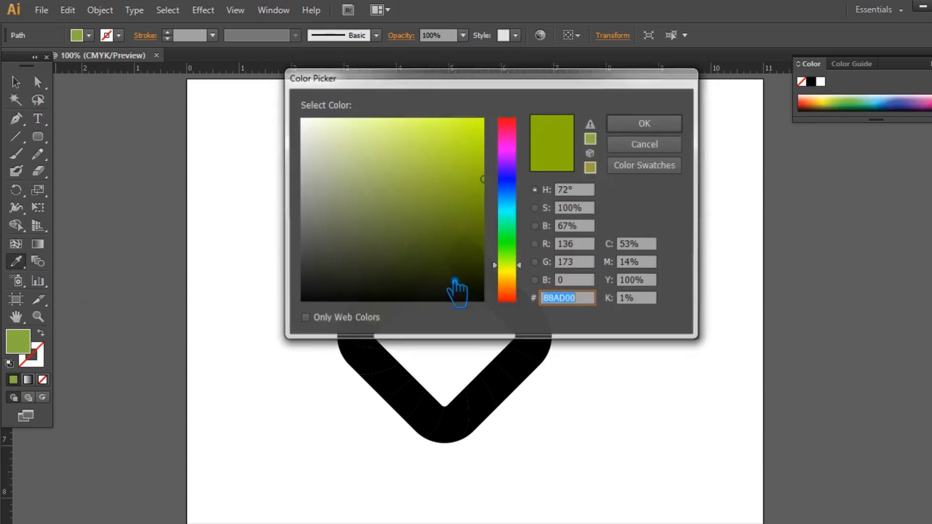
{"action": "left_click", "coordinate": [485, 197]}
{"action": "left_click", "coordinate": [661, 128]}
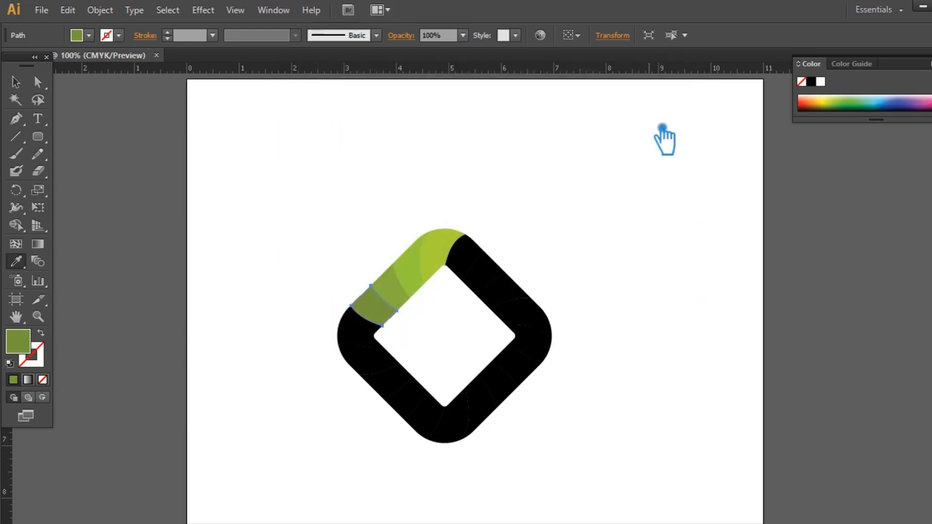
{"action": "left_click", "coordinate": [24, 86]}
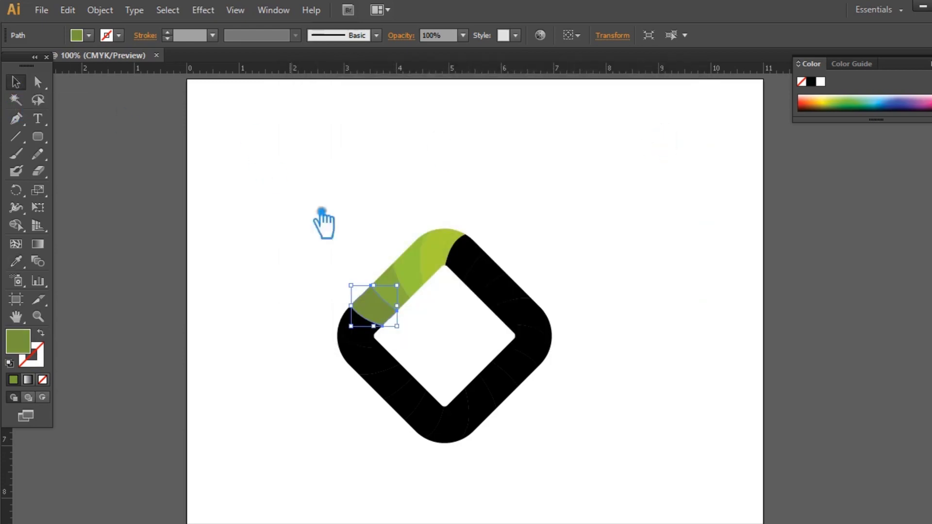
Sample the fourth segment's fill onto the ring's left corner segment and shift it to a darker green, #4B7200
{"action": "left_click", "coordinate": [360, 340]}
{"action": "left_click", "coordinate": [25, 268]}
{"action": "left_click", "coordinate": [380, 310]}
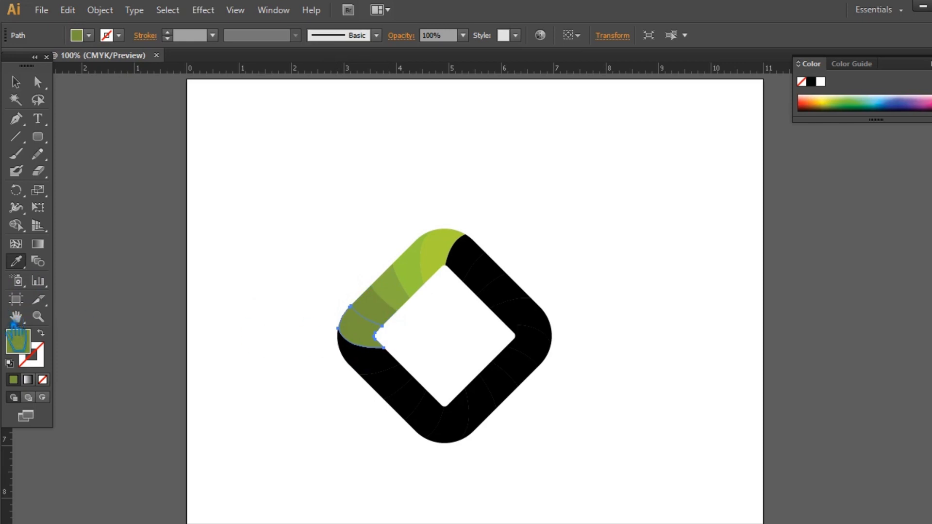
{"action": "double_click", "coordinate": [18, 340]}
{"action": "left_click", "coordinate": [484, 220]}
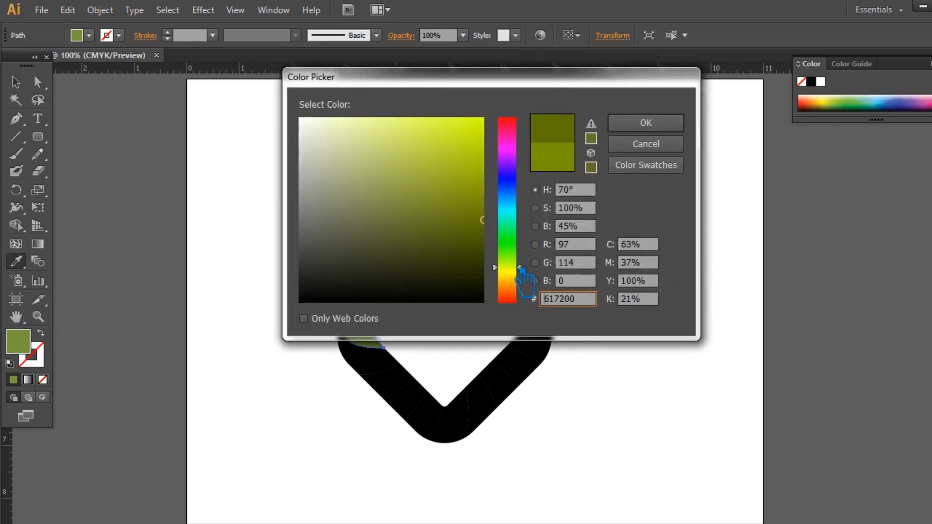
{"action": "left_click_drag", "start_coordinate": [519, 267], "coordinate": [520, 261]}
{"action": "left_click", "coordinate": [681, 124]}
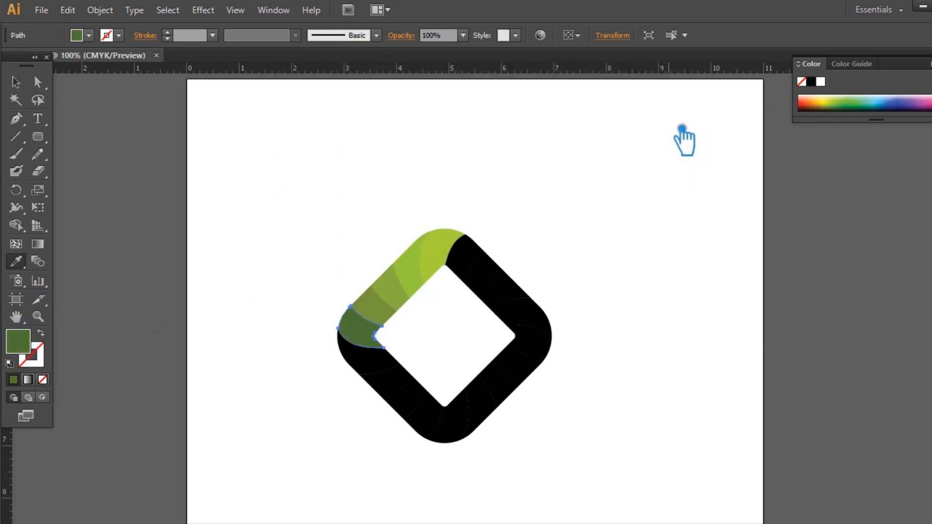
{"action": "left_click", "coordinate": [16, 81]}
{"action": "left_click", "coordinate": [377, 371]}
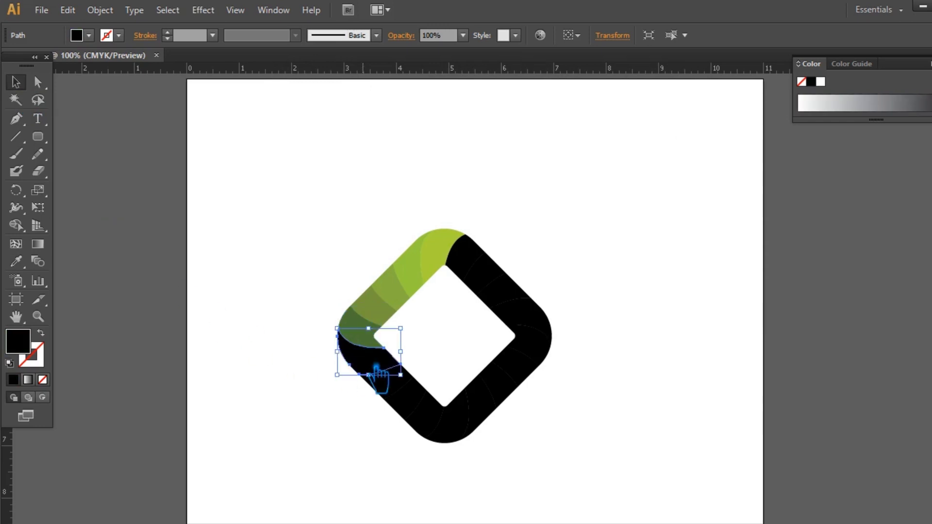
{"action": "left_click", "coordinate": [17, 262]}
{"action": "left_click", "coordinate": [16, 82]}
{"action": "left_click", "coordinate": [320, 279]}
Lighten the green of the ring's left corner segment slightly in the Color Picker
{"action": "left_click", "coordinate": [372, 339]}
{"action": "double_click", "coordinate": [23, 344]}
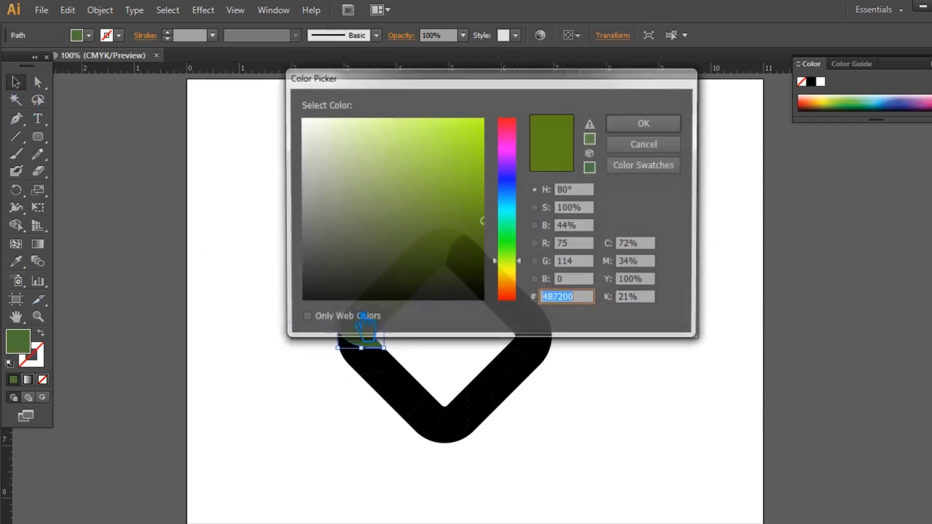
{"action": "left_click_drag", "start_coordinate": [484, 221], "coordinate": [499, 207]}
{"action": "left_click", "coordinate": [648, 126]}
{"action": "left_click", "coordinate": [359, 175]}
Sample the left corner's green onto the black segment just below it and change the fill to #437700
{"action": "left_click", "coordinate": [381, 368]}
{"action": "left_click", "coordinate": [17, 262]}
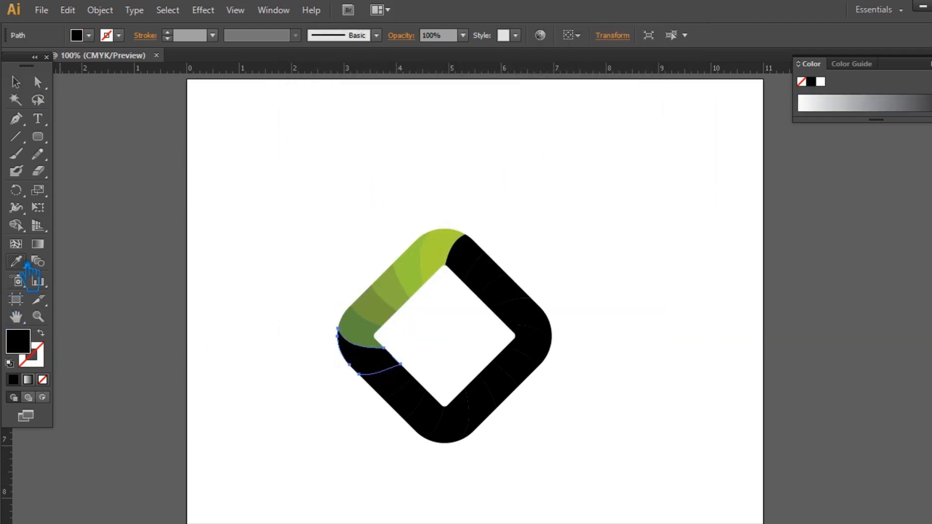
{"action": "left_click", "coordinate": [356, 327]}
{"action": "double_click", "coordinate": [17, 341]}
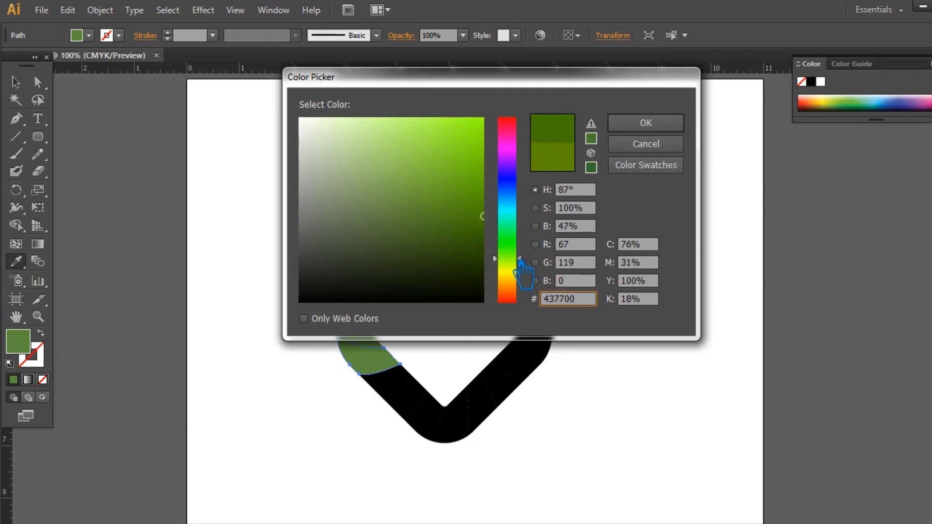
{"action": "left_click", "coordinate": [618, 125]}
{"action": "left_click", "coordinate": [16, 83]}
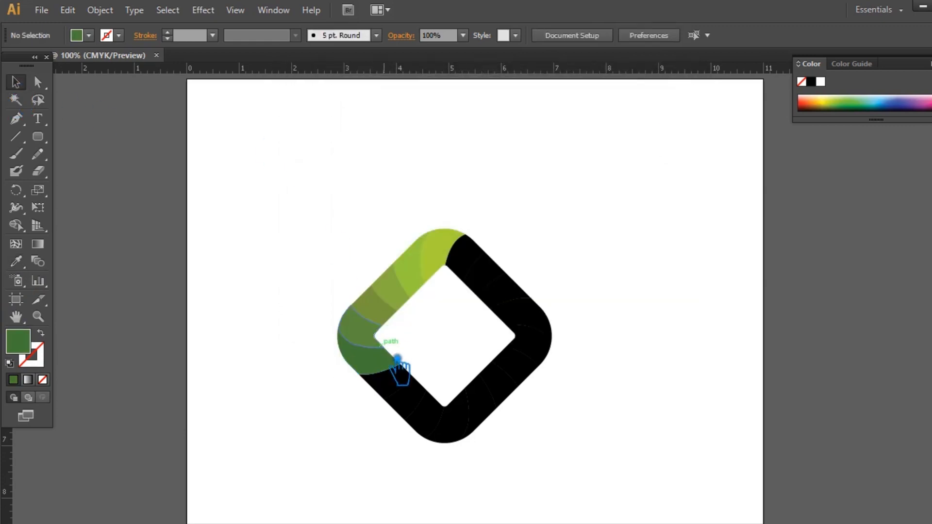
Sample the sixth segment's green onto the next black segment on the lower-left side and darken it to #386000
{"action": "left_click", "coordinate": [386, 399]}
{"action": "left_click", "coordinate": [363, 365]}
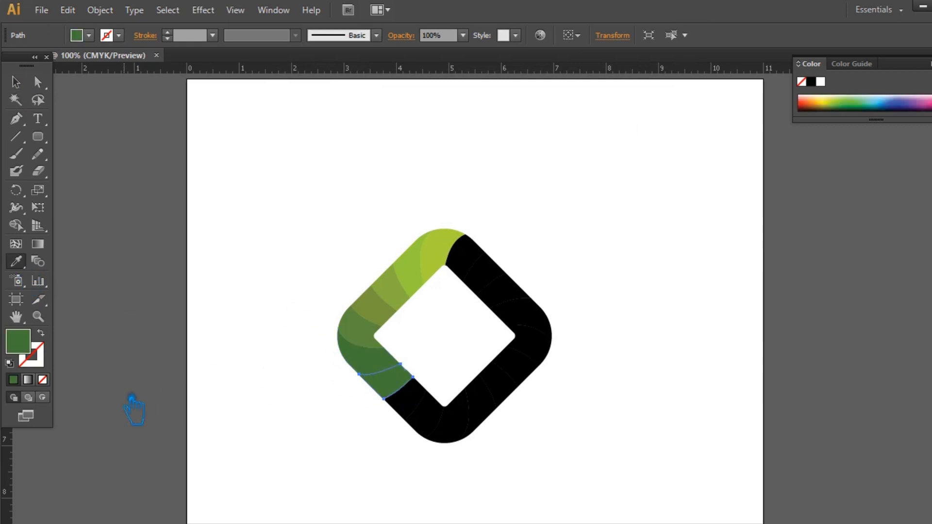
{"action": "double_click", "coordinate": [28, 346]}
{"action": "left_click", "coordinate": [483, 234]}
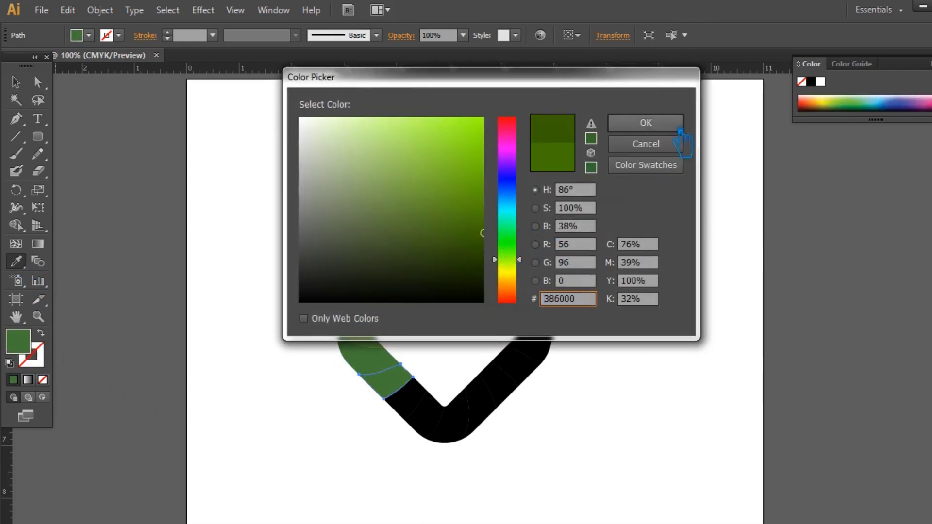
{"action": "left_click", "coordinate": [650, 125]}
{"action": "left_click", "coordinate": [639, 231]}
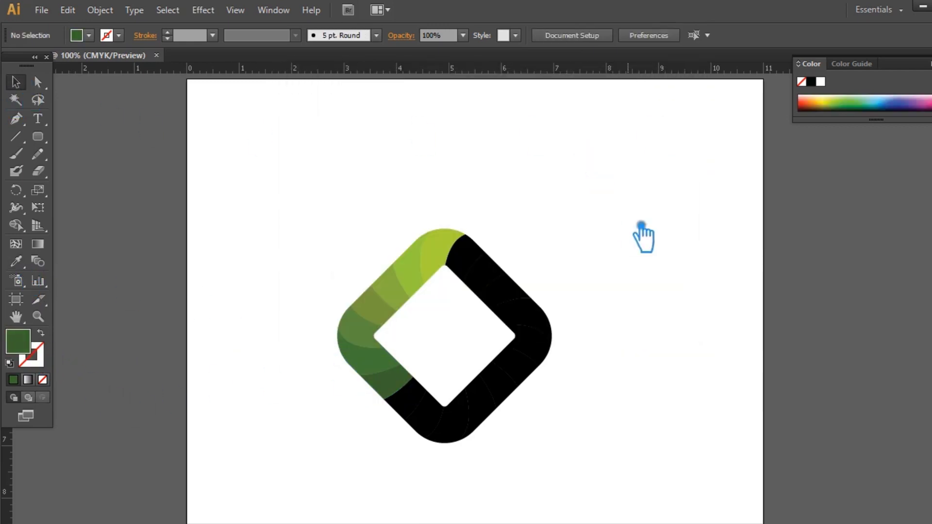
Sample the seventh segment's green onto the eighth segment on the lower-left side and darken it to #325100
{"action": "left_click", "coordinate": [405, 414]}
{"action": "left_click", "coordinate": [408, 395]}
{"action": "double_click", "coordinate": [28, 346]}
{"action": "left_click_drag", "start_coordinate": [482, 255], "coordinate": [500, 245]}
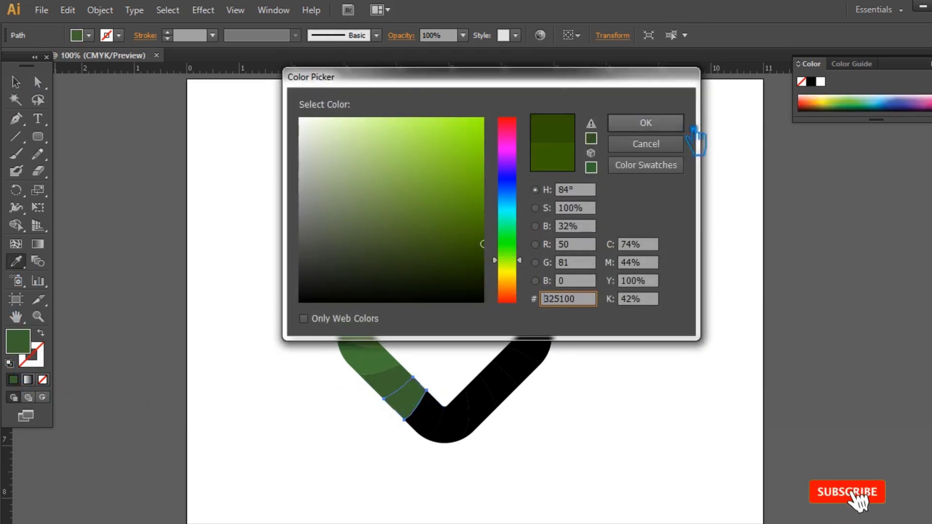
{"action": "left_click", "coordinate": [672, 125]}
{"action": "left_click", "coordinate": [16, 78]}
{"action": "left_click", "coordinate": [371, 179]}
Sample the eighth segment's dark green onto the segment left of the bottom corner and darken it further in the Color Picker
{"action": "left_click", "coordinate": [428, 419]}
{"action": "left_click", "coordinate": [16, 261]}
{"action": "left_click", "coordinate": [414, 390]}
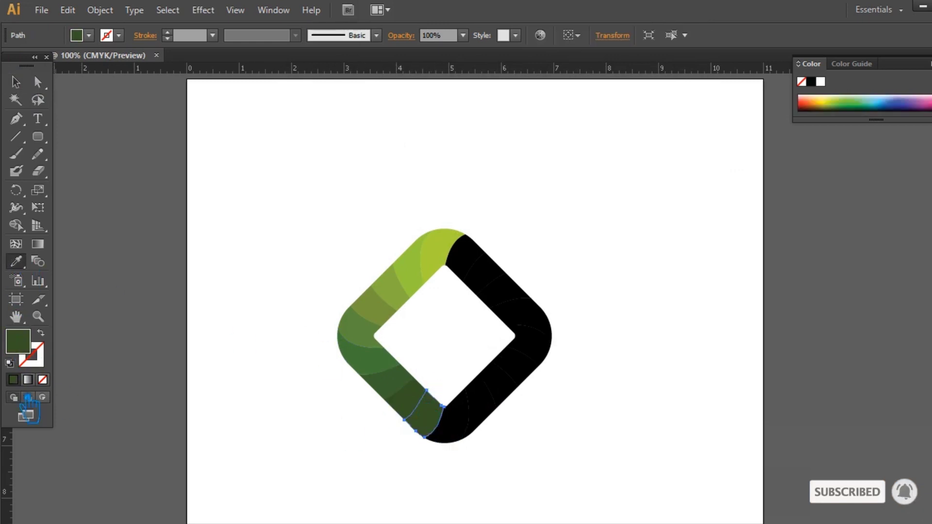
{"action": "double_click", "coordinate": [30, 347]}
{"action": "left_click_drag", "start_coordinate": [499, 250], "coordinate": [493, 260]}
{"action": "left_click", "coordinate": [672, 124]}
{"action": "left_click", "coordinate": [13, 83]}
{"action": "left_click", "coordinate": [540, 194]}
Sample the ninth segment's fill onto the ring's bottom corner segment and darken it to a near-black green
{"action": "left_click", "coordinate": [463, 433]}
{"action": "left_click", "coordinate": [16, 261]}
{"action": "left_click", "coordinate": [430, 423]}
{"action": "double_click", "coordinate": [24, 350]}
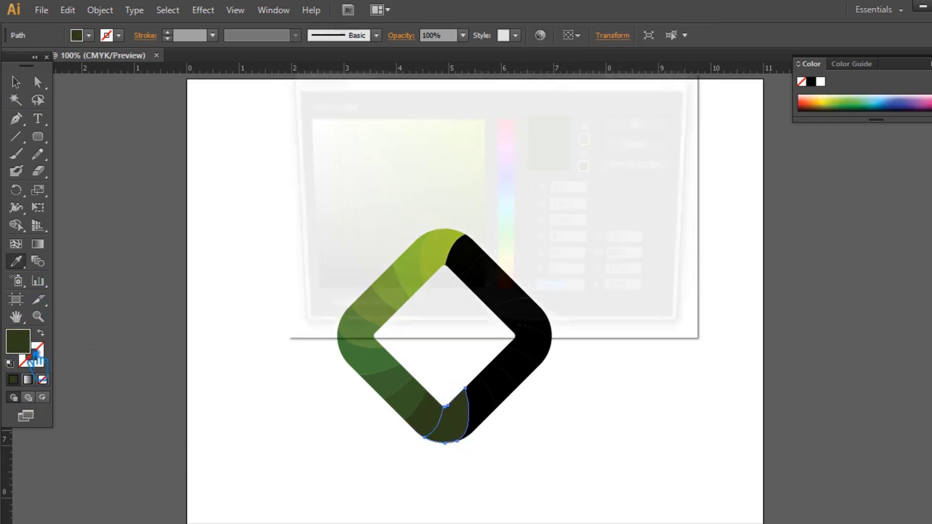
{"action": "left_click", "coordinate": [480, 271]}
{"action": "left_click", "coordinate": [645, 123]}
{"action": "left_click", "coordinate": [16, 82]}
{"action": "left_click", "coordinate": [628, 170]}
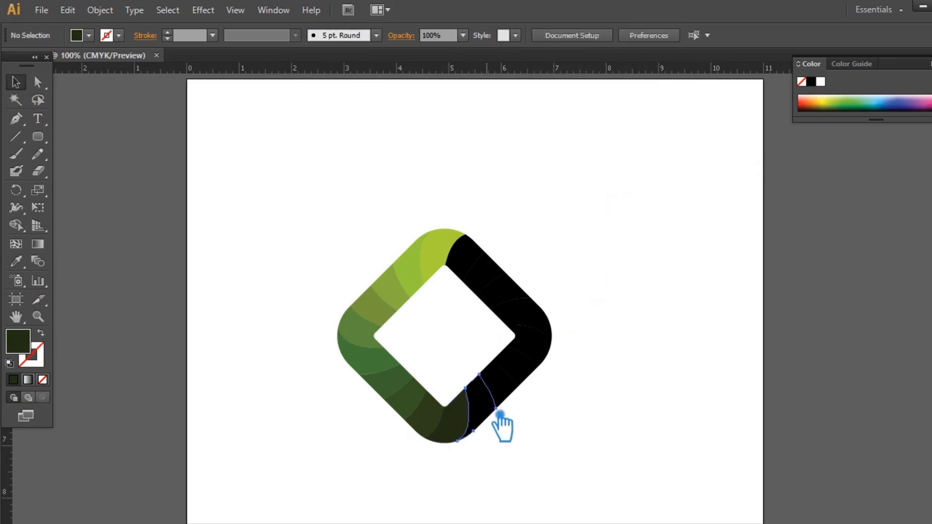
Copy the top segment's lime green fill onto the black segment just right of the bottom corner with the Eyedropper
{"action": "left_click", "coordinate": [488, 409]}
{"action": "left_click", "coordinate": [16, 261]}
{"action": "left_click", "coordinate": [450, 250]}
{"action": "left_click", "coordinate": [16, 82]}
{"action": "left_click", "coordinate": [196, 132]}
Copy the second and third segments' greens from the upper-left side onto the next two black segments of the lower-right side
{"action": "left_click", "coordinate": [507, 400]}
{"action": "left_click", "coordinate": [17, 262]}
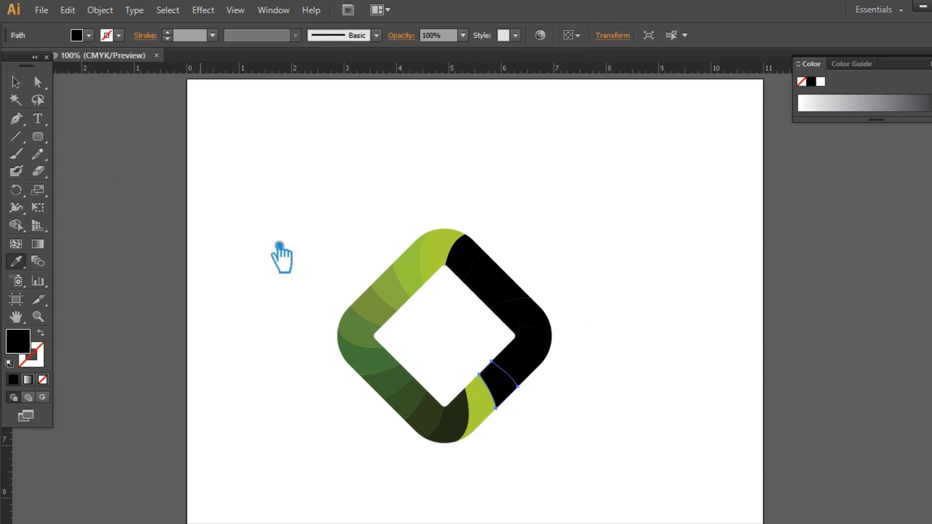
{"action": "left_click", "coordinate": [421, 261]}
{"action": "left_click", "coordinate": [532, 366]}
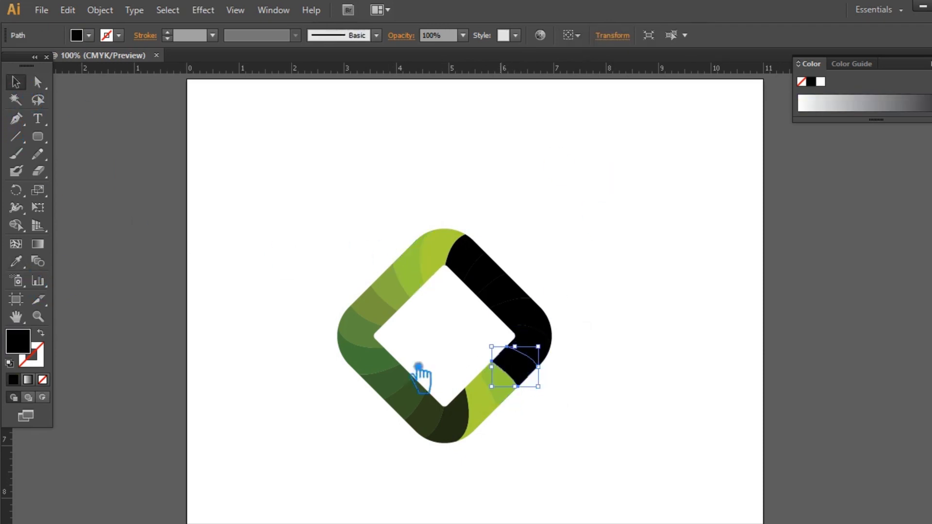
{"action": "left_click", "coordinate": [16, 262]}
{"action": "left_click", "coordinate": [392, 286]}
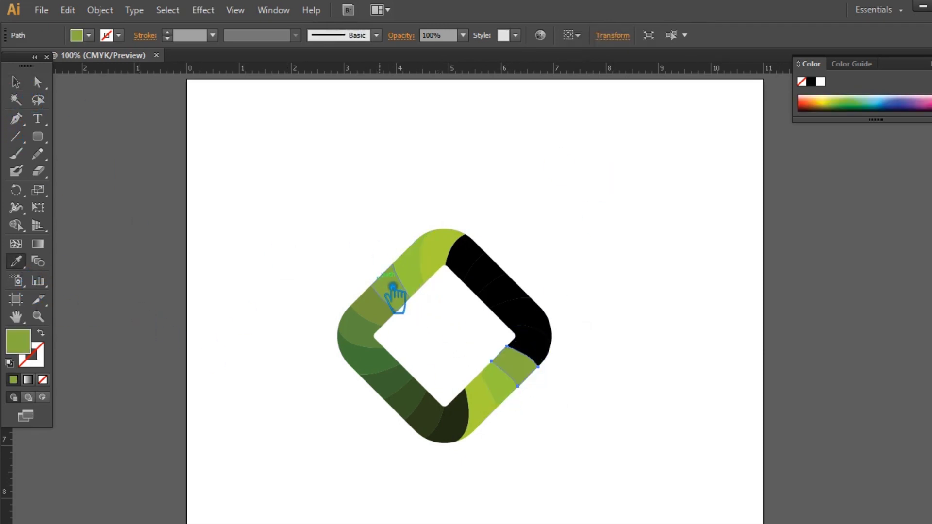
Copy the fourth segment's olive green fill onto the ring's right corner segment with the Eyedropper
{"action": "key", "text": "v"}
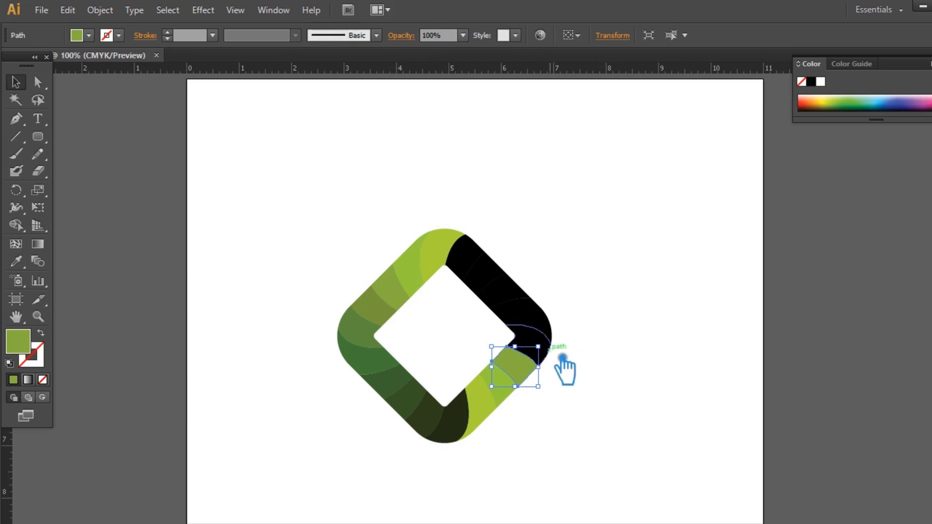
{"action": "left_click", "coordinate": [549, 347]}
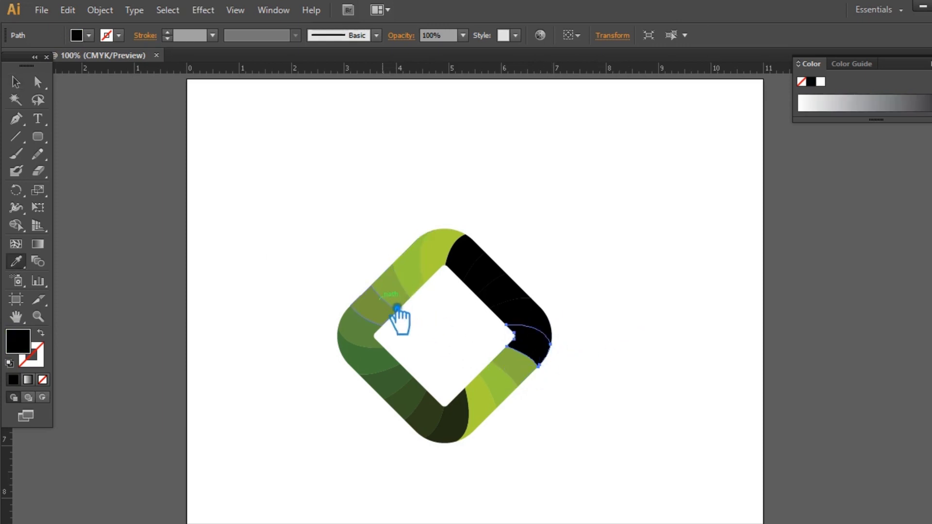
{"action": "left_click", "coordinate": [390, 312]}
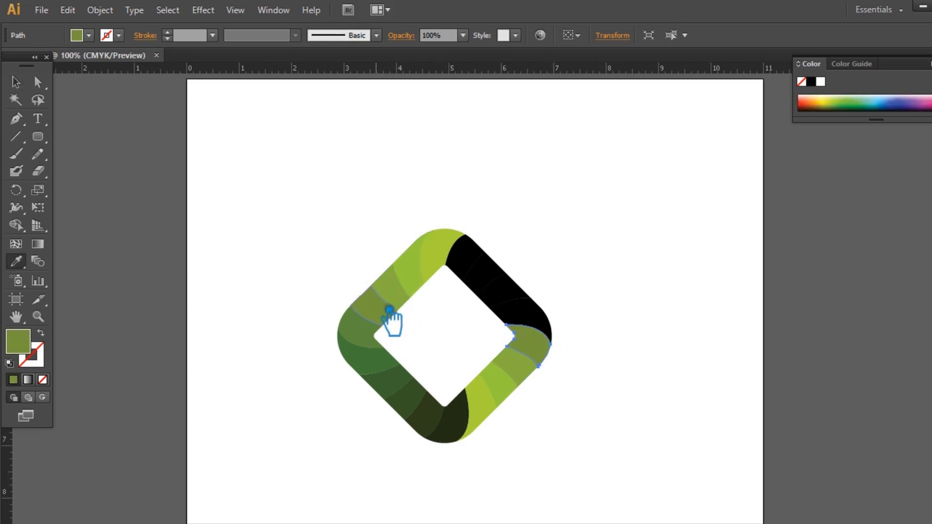
Copy the fifth and sixth segments' greens from the left corner onto the next two black segments above the right corner with the Eyedropper
{"action": "key", "text": "v"}
{"action": "left_click", "coordinate": [536, 319]}
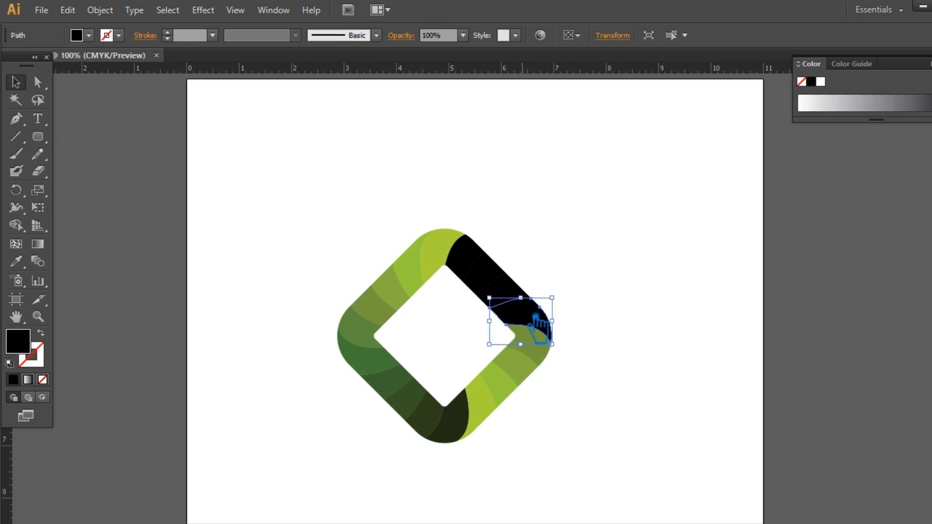
{"action": "key", "text": "i"}
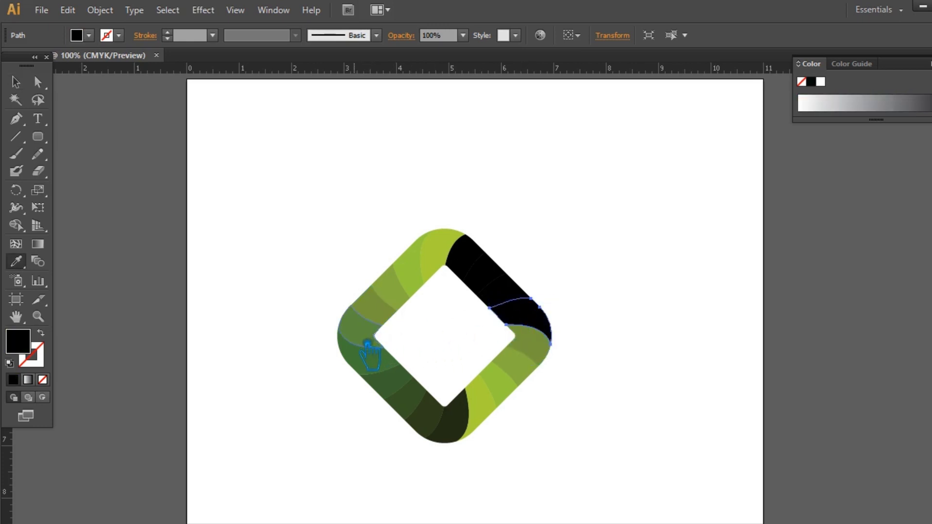
{"action": "left_click", "coordinate": [368, 339]}
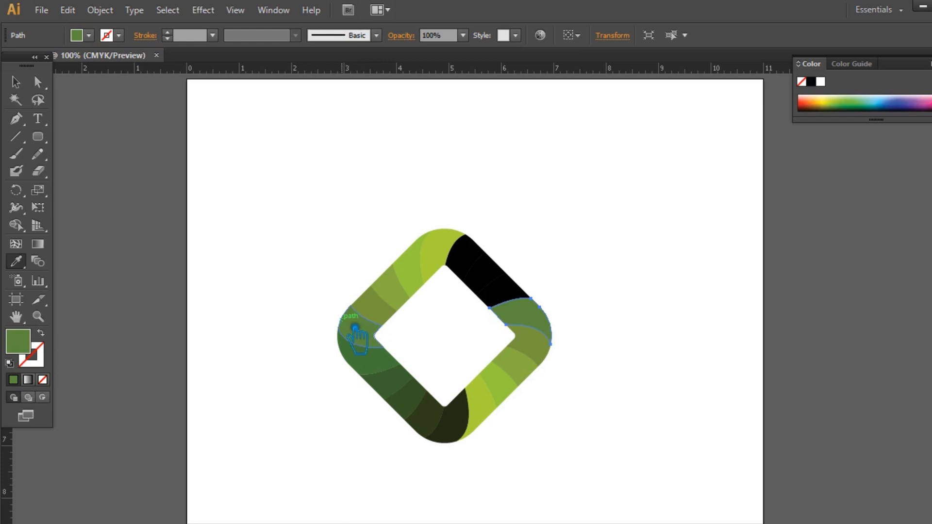
{"action": "key", "text": "v"}
{"action": "left_click", "coordinate": [525, 289]}
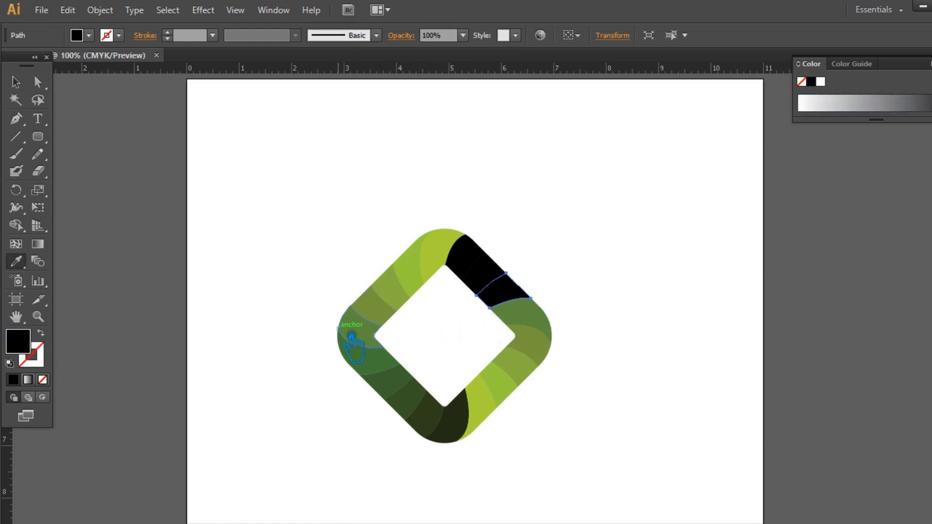
{"action": "left_click", "coordinate": [367, 364]}
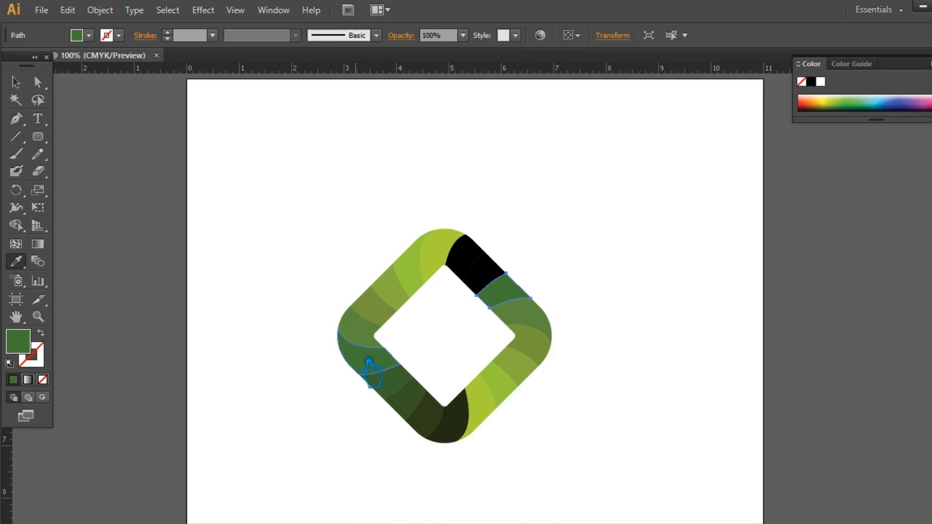
Copy the seventh and eighth segments' dark greens from the lower-left side onto the last two black segments of the upper-right side
{"action": "left_click", "coordinate": [503, 269]}
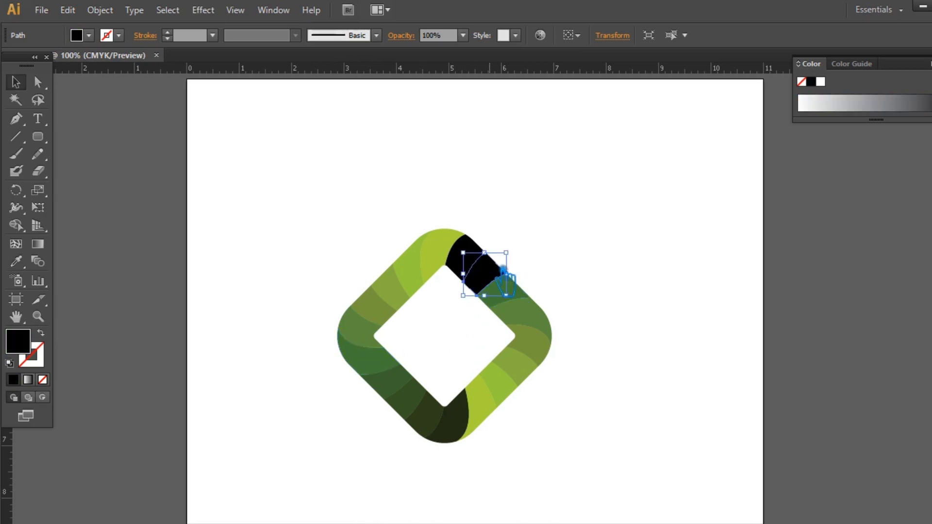
{"action": "left_click", "coordinate": [398, 388]}
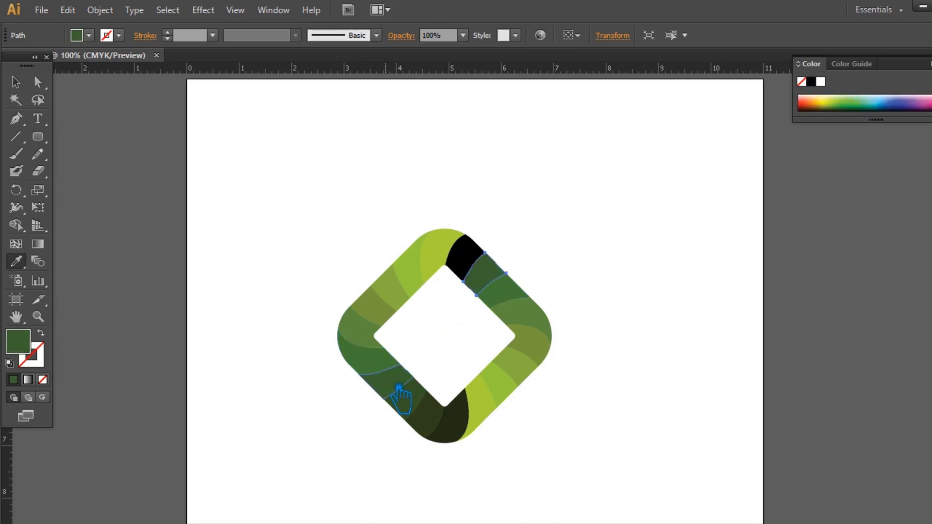
{"action": "key", "text": "n"}
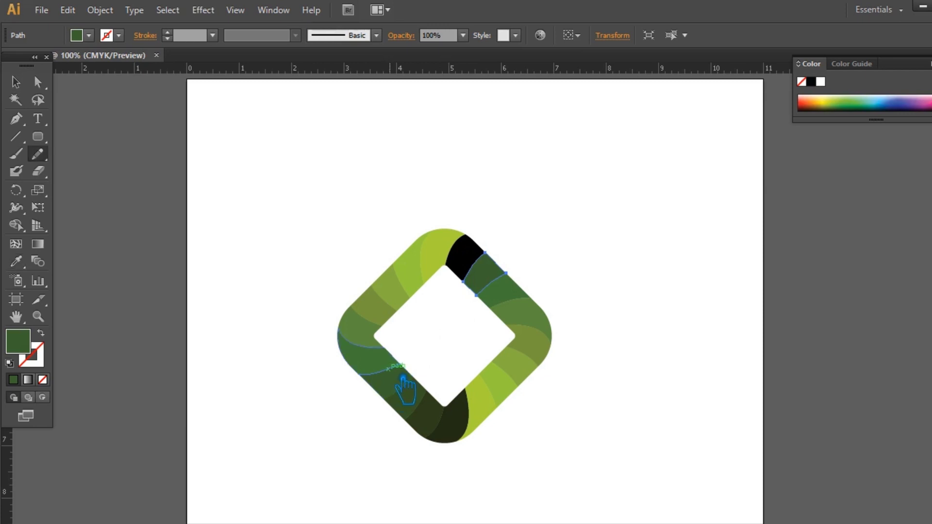
{"action": "key", "text": "v"}
{"action": "left_click", "coordinate": [477, 249]}
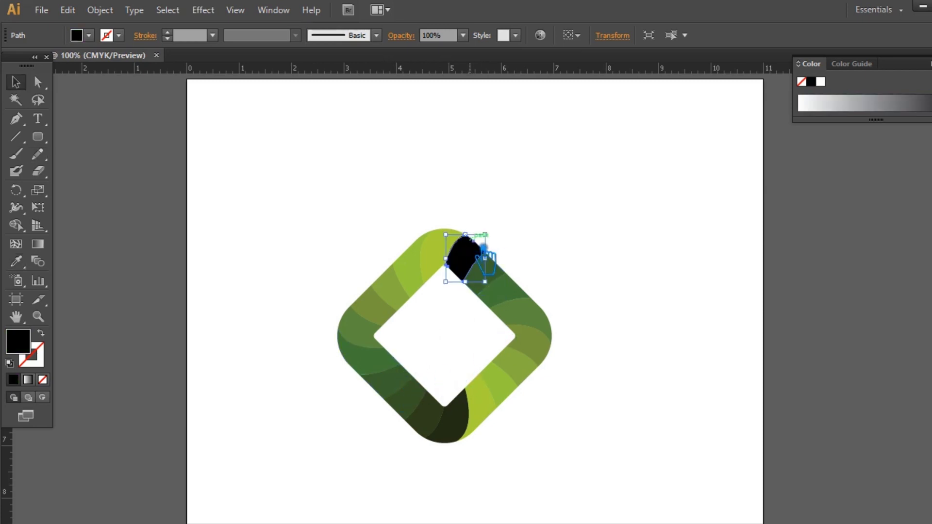
{"action": "key", "text": "c"}
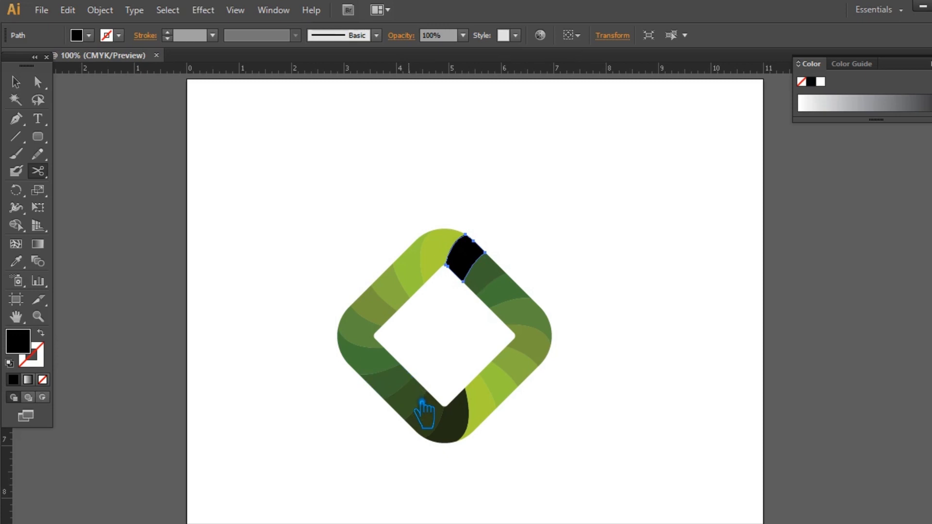
{"action": "key", "text": "i"}
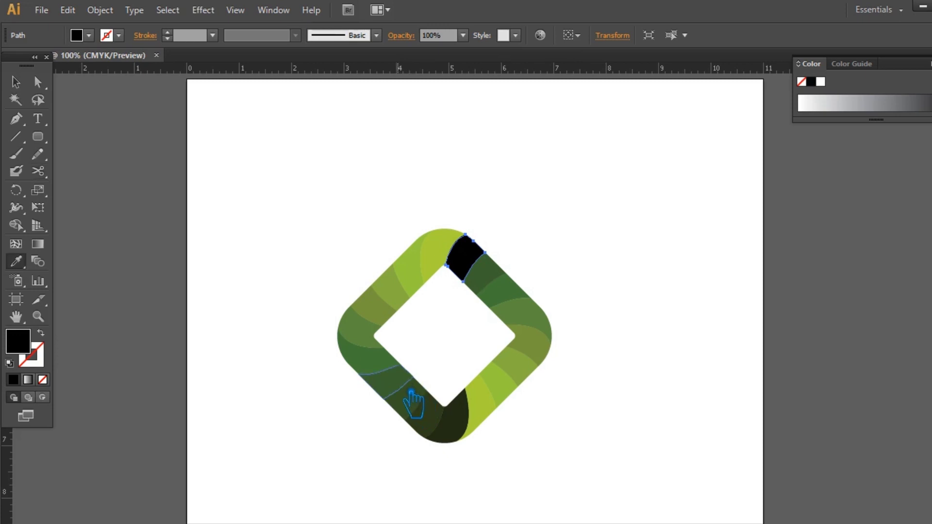
{"action": "left_click", "coordinate": [410, 393]}
{"action": "left_click", "coordinate": [421, 404]}
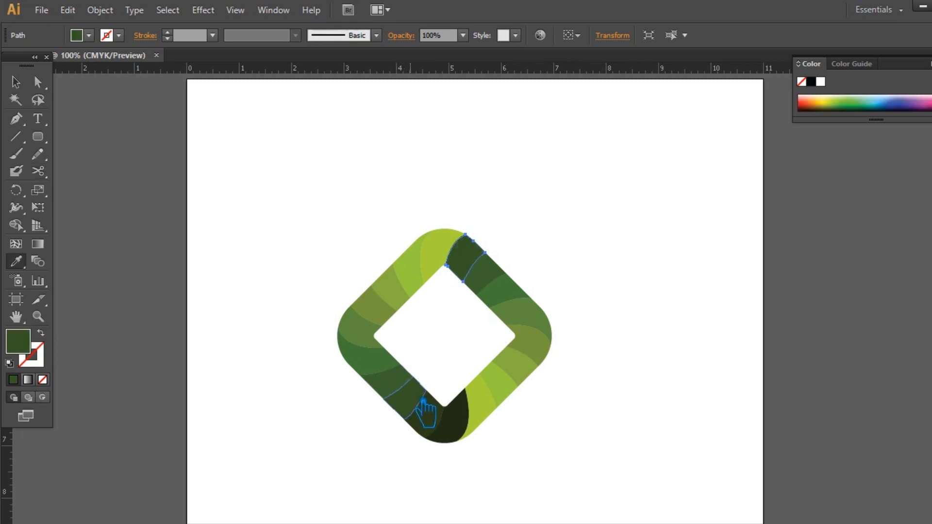
Copy the ninth segment's very dark green fill onto the ring's top segment and deselect it
{"action": "left_click", "coordinate": [435, 420]}
{"action": "left_click", "coordinate": [447, 238]}
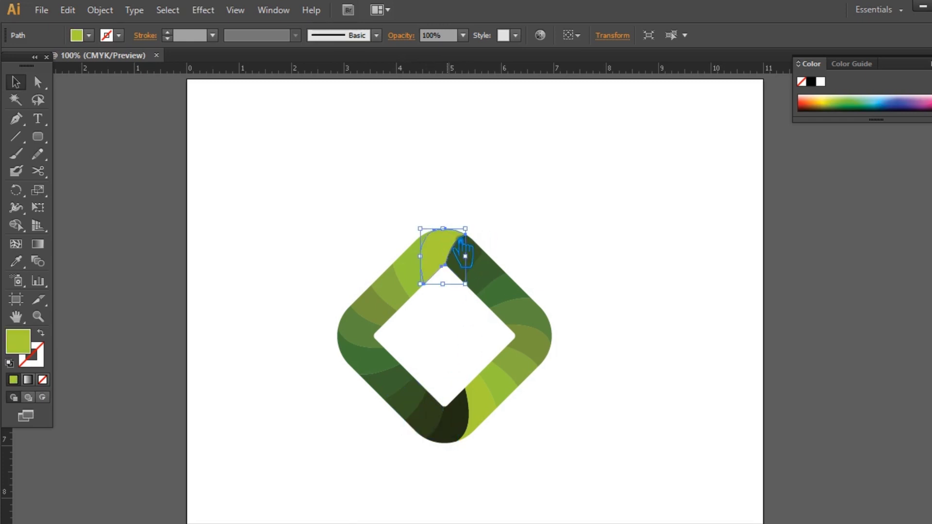
{"action": "left_click", "coordinate": [438, 422]}
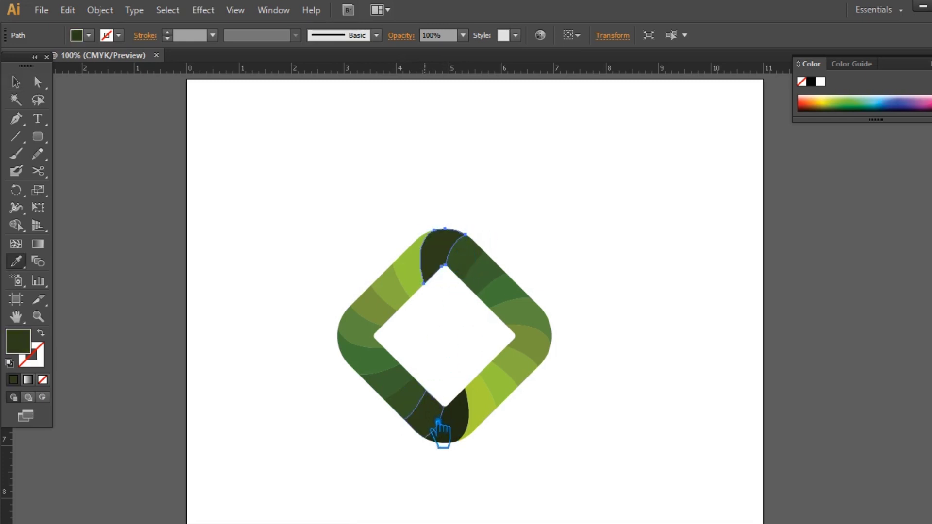
{"action": "left_click", "coordinate": [15, 81]}
{"action": "left_click", "coordinate": [431, 147]}
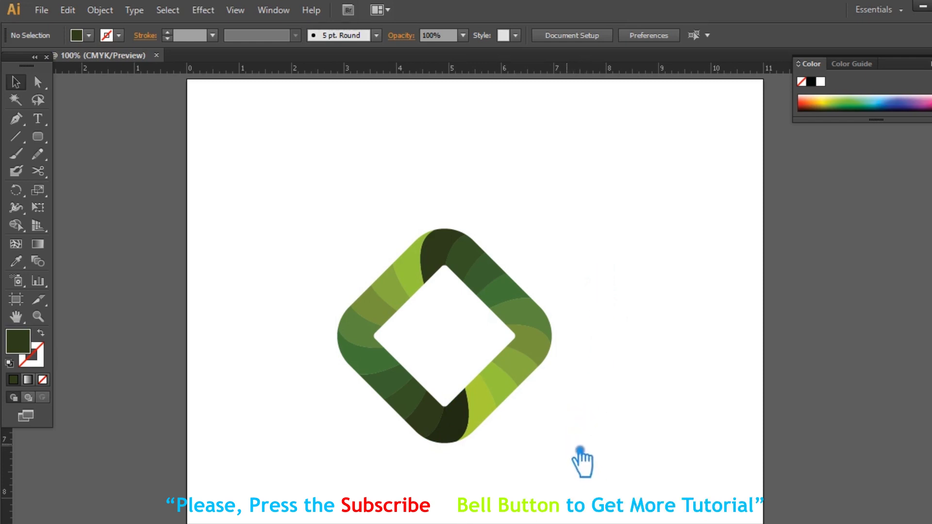
Select all the ring's segments and scale them down together to a bit under half their size
{"action": "left_click_drag", "start_coordinate": [580, 443], "coordinate": [337, 215]}
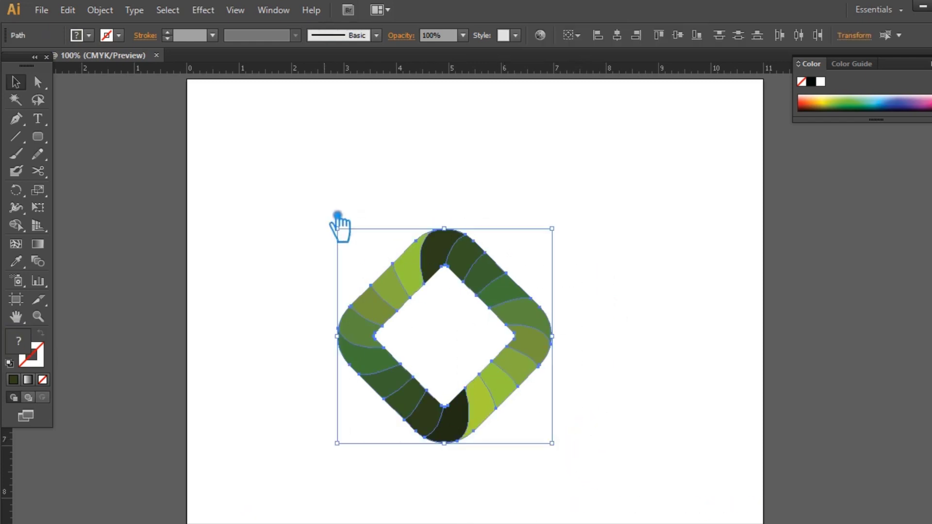
{"action": "left_click_drag", "start_coordinate": [557, 446], "coordinate": [510, 407]}
{"action": "left_click", "coordinate": [569, 421]}
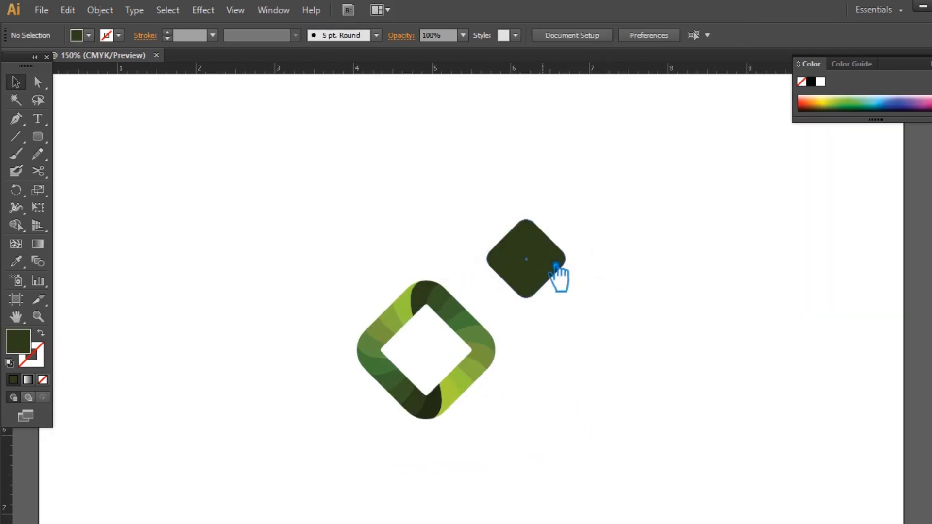
Centre the solid dark green rounded diamond inside the ring and swap its fill to the stroke
{"action": "left_click_drag", "start_coordinate": [556, 267], "coordinate": [456, 358]}
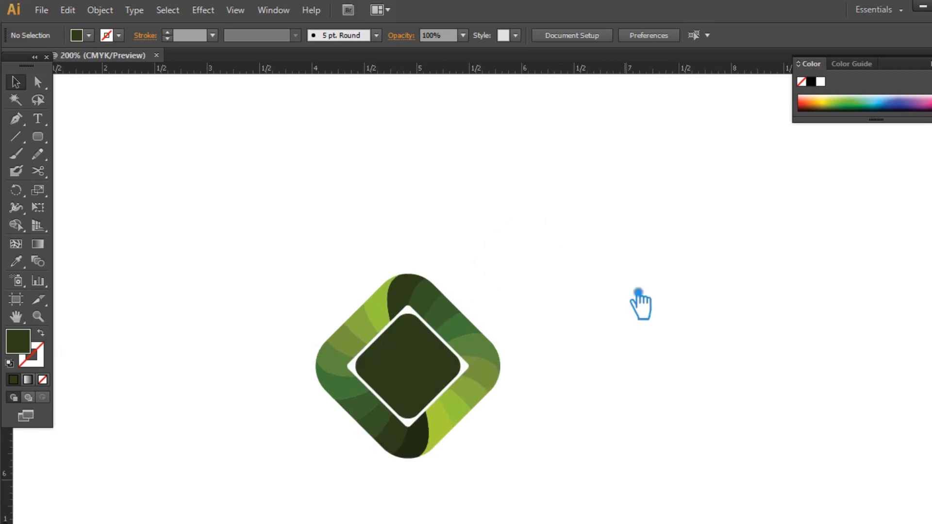
{"action": "left_click", "coordinate": [418, 364]}
{"action": "left_click", "coordinate": [41, 332]}
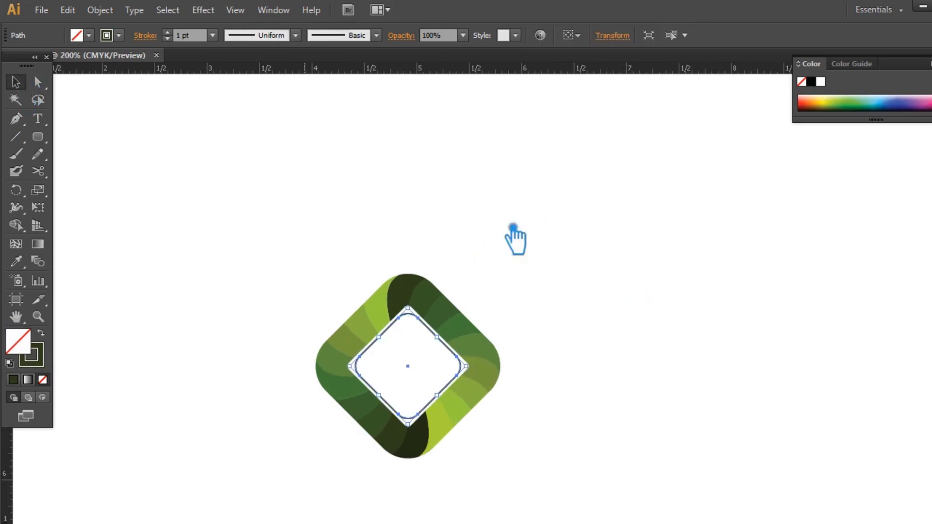
Enlarge the diamond outline to frame the ring with a 3 pt green stroke and add a slightly smaller, lighter green copy inside it
{"action": "left_click_drag", "start_coordinate": [408, 309], "coordinate": [421, 241]}
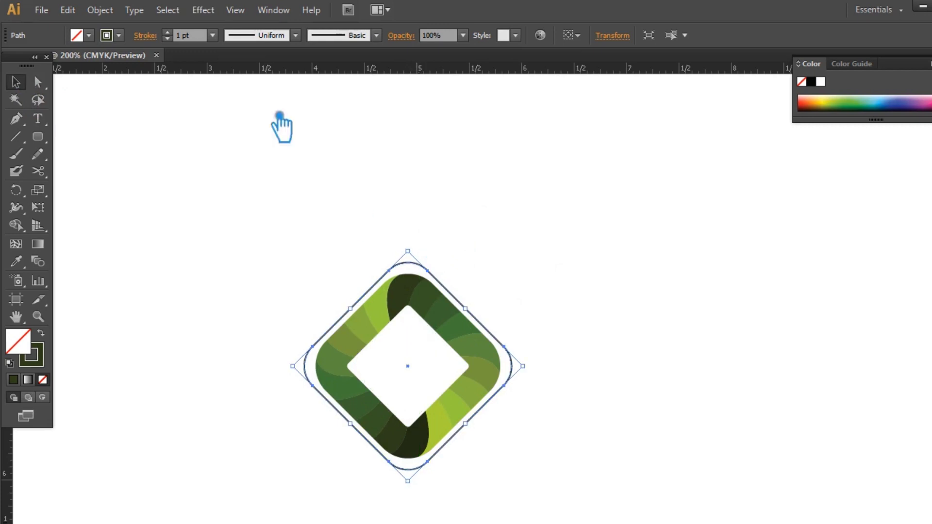
{"action": "left_click", "coordinate": [167, 32]}
{"action": "left_click", "coordinate": [168, 32]}
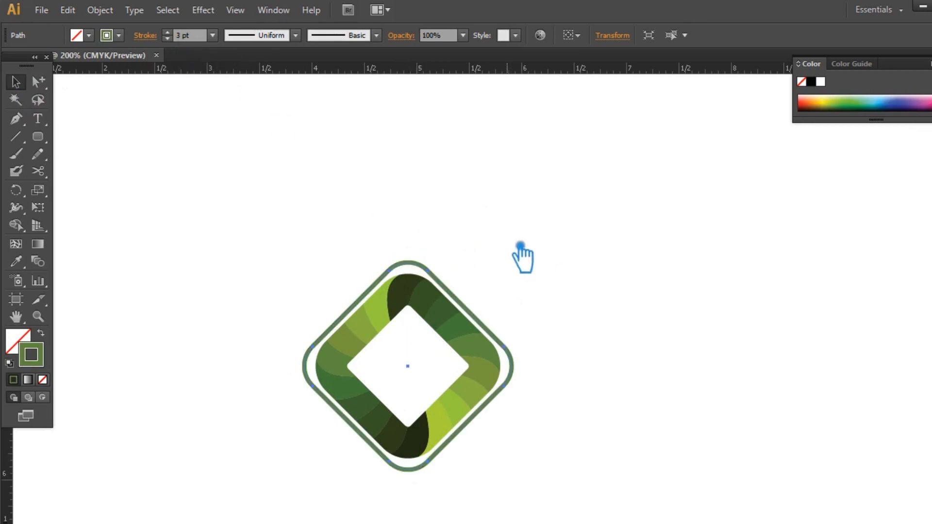
{"action": "mouse_move", "coordinate": [408, 252]}
{"action": "left_mouse_down"}
{"action": "mouse_move", "coordinate": [408, 238]}
{"action": "mouse_move", "coordinate": [422, 250]}
{"action": "left_mouse_up"}
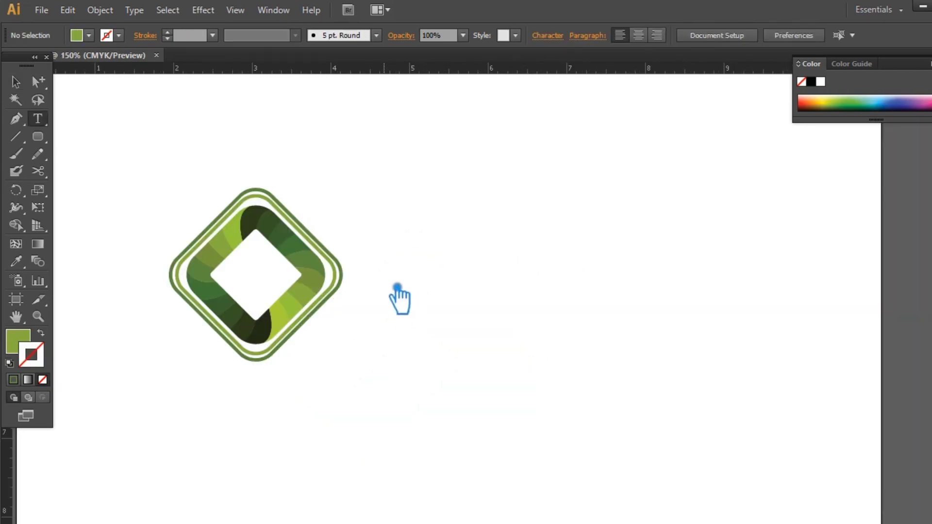
Add the title CORPORATE NAME beside the emblem in Nirmala UI Regular at 50 pt
{"action": "left_click", "coordinate": [397, 288]}
{"action": "left_click", "coordinate": [689, 35]}
{"action": "left_click", "coordinate": [723, 295]}
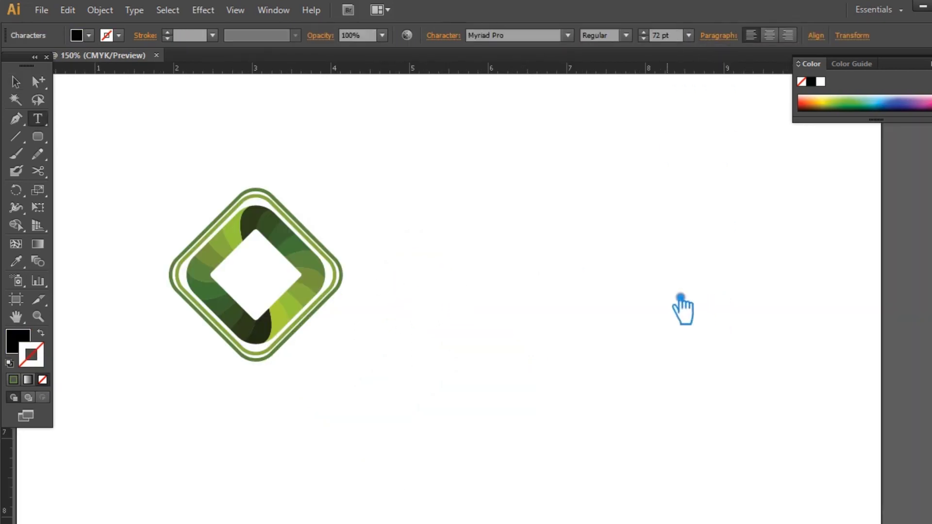
{"action": "type", "text": "Corporate"}
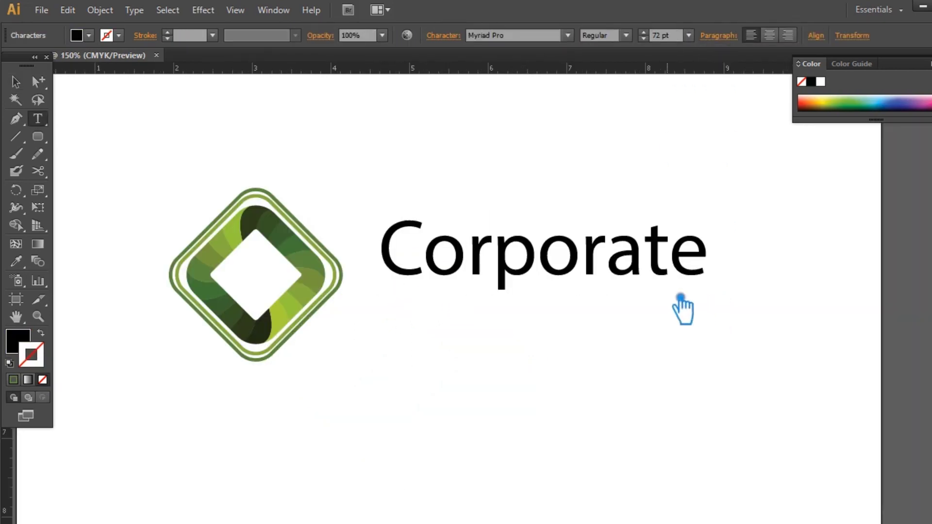
{"action": "type", "text": " Nam"}
{"action": "type", "text": "e"}
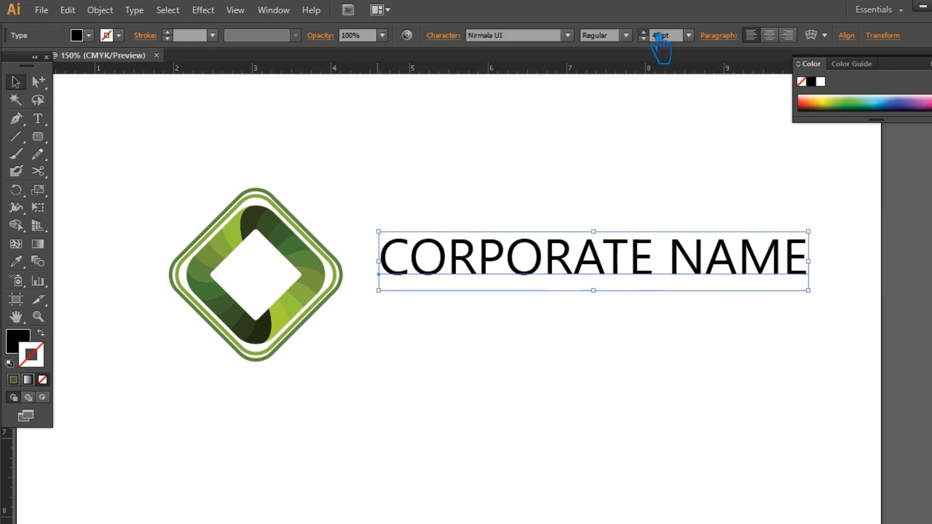
{"action": "scroll", "coordinate": [658, 46], "scroll_direction": "up", "scroll_amount": 4}
{"action": "left_click_drag", "start_coordinate": [585, 265], "coordinate": [572, 268]}
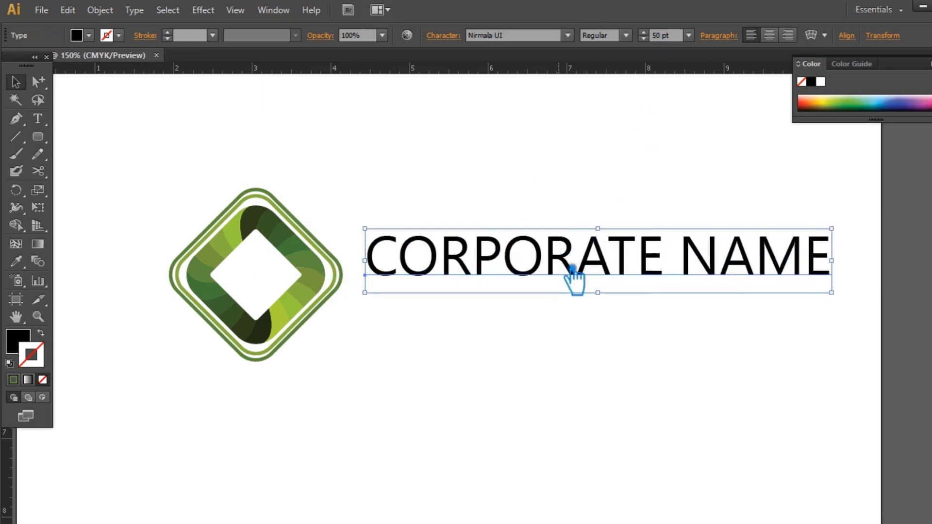
Tighten the character tracking of the CORPORATE NAME text
{"action": "left_click", "coordinate": [457, 37]}
{"action": "left_click", "coordinate": [450, 122]}
{"action": "left_click", "coordinate": [461, 169]}
{"action": "left_click", "coordinate": [450, 121]}
{"action": "left_click", "coordinate": [469, 153]}
{"action": "left_click", "coordinate": [530, 142]}
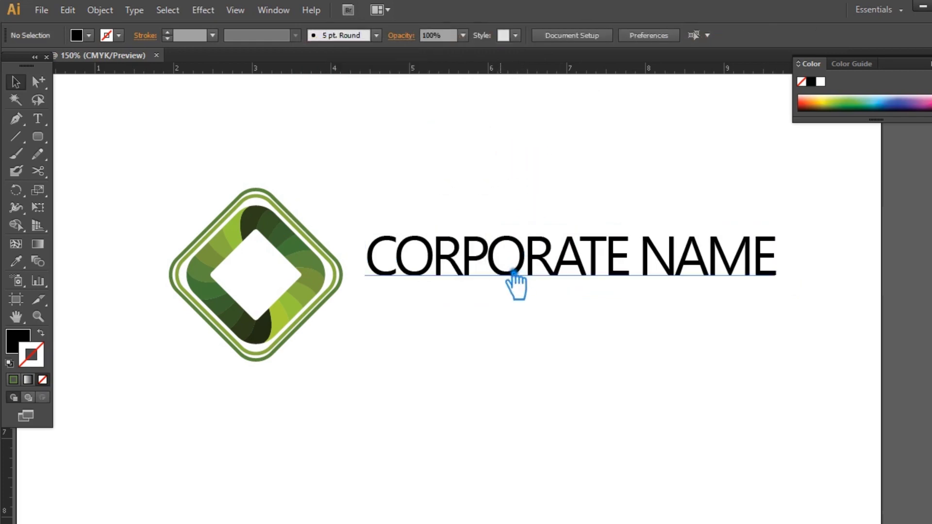
Place the CORPORATE NAME text beneath the emblem and shift both toward the middle of the artboard
{"action": "left_click_drag", "start_coordinate": [517, 289], "coordinate": [214, 405]}
{"action": "left_click_drag", "start_coordinate": [356, 279], "coordinate": [444, 238]}
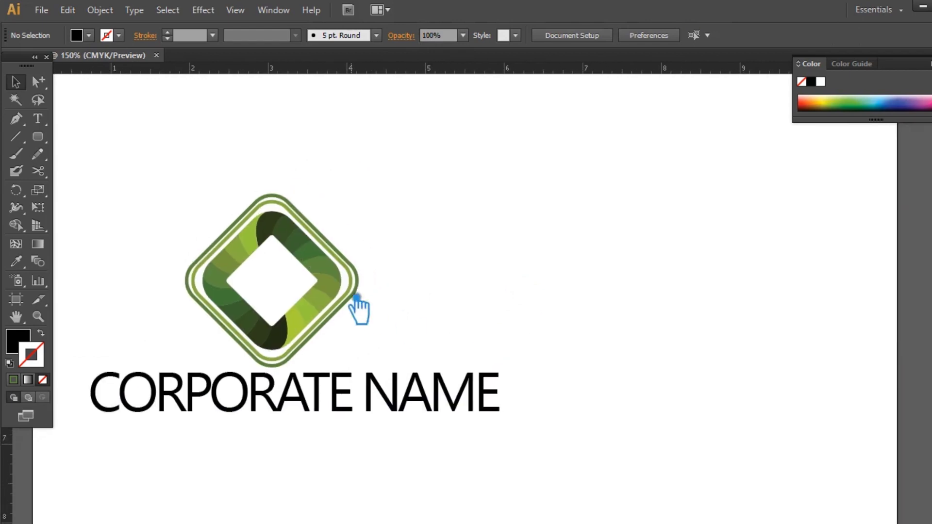
{"action": "left_click_drag", "start_coordinate": [358, 308], "coordinate": [462, 260]}
{"action": "left_click_drag", "start_coordinate": [407, 397], "coordinate": [510, 352]}
{"action": "left_click", "coordinate": [545, 255]}
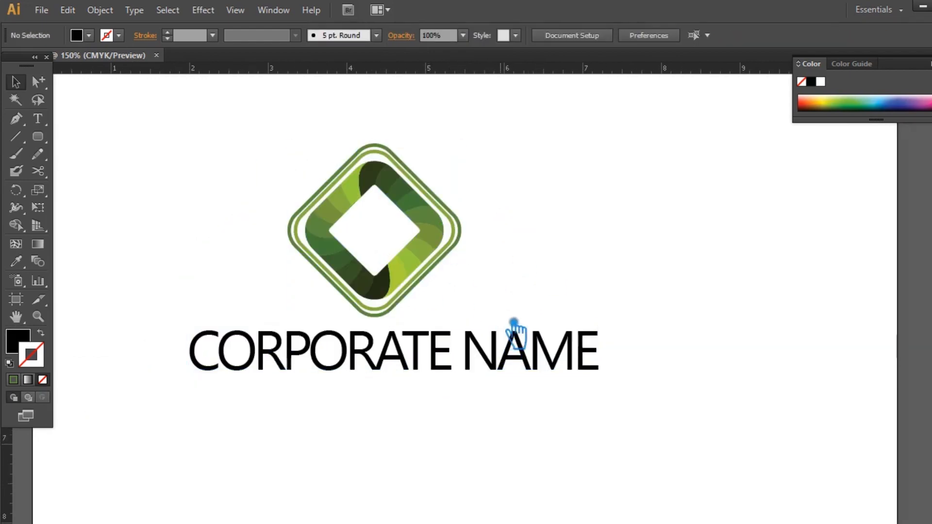
Loosen the tracking of the CORPORATE NAME text slightly
{"action": "left_click", "coordinate": [533, 330]}
{"action": "left_click", "coordinate": [457, 37]}
{"action": "double_click", "coordinate": [430, 122]}
{"action": "key", "text": "Return"}
{"action": "left_click", "coordinate": [641, 265]}
Try the Bold and Semilight weights on the CORPORATE NAME text
{"action": "left_click", "coordinate": [474, 359]}
{"action": "left_click", "coordinate": [626, 35]}
{"action": "left_click", "coordinate": [618, 86]}
{"action": "left_click", "coordinate": [626, 35]}
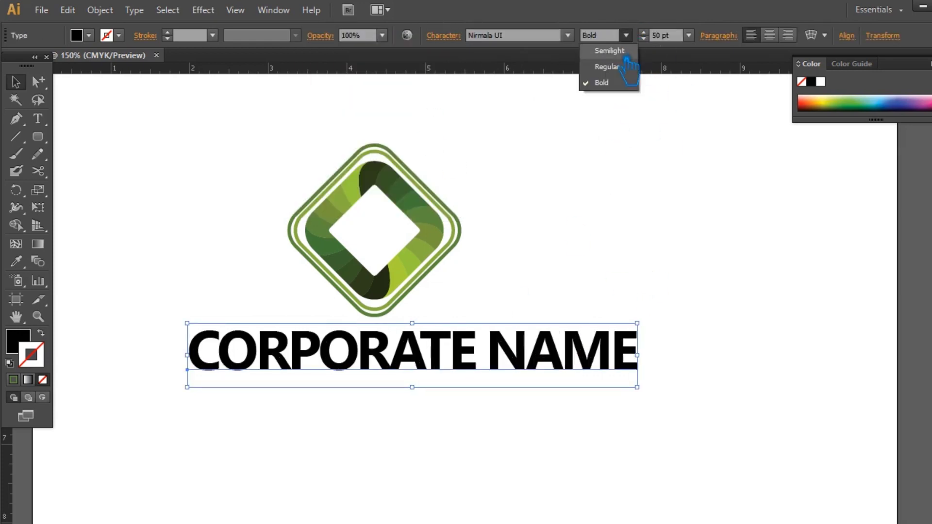
{"action": "left_click", "coordinate": [610, 51]}
{"action": "left_click", "coordinate": [586, 244]}
Duplicate the CORPORATE NAME text, shrinking the copy to 20.58 pt and nudging it below the original
{"action": "left_click", "coordinate": [593, 365]}
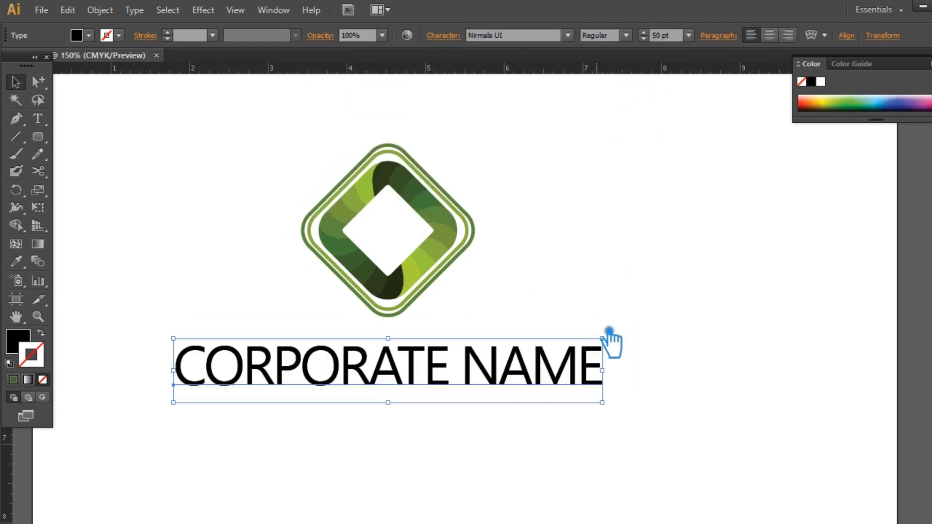
{"action": "left_click_drag", "start_coordinate": [604, 339], "coordinate": [500, 367]}
{"action": "key", "text": "Down"}
{"action": "key", "text": "Down"}
{"action": "key", "text": "Down"}
{"action": "key", "text": "Down"}
{"action": "key", "text": "Down"}
{"action": "key", "text": "Down"}
{"action": "key", "text": "Down"}
{"action": "key", "text": "Down"}
{"action": "key", "text": "Down"}
{"action": "key", "text": "Down"}
{"action": "key", "text": "Down"}
{"action": "key", "text": "Down"}
{"action": "key", "text": "Down"}
{"action": "key", "text": "Down"}
{"action": "key", "text": "Down"}
{"action": "key", "text": "Down"}
{"action": "key", "text": "Down"}
{"action": "key", "text": "Down"}
{"action": "key", "text": "Down"}
{"action": "key", "text": "Down"}
{"action": "key", "text": "Down"}
{"action": "key", "text": "Down"}
{"action": "key", "text": "Down"}
{"action": "key", "text": "Down"}
{"action": "key", "text": "Down"}
{"action": "key", "text": "Down"}
{"action": "key", "text": "Down"}
{"action": "key", "text": "Down"}
{"action": "key", "text": "Down"}
{"action": "key", "text": "Down"}
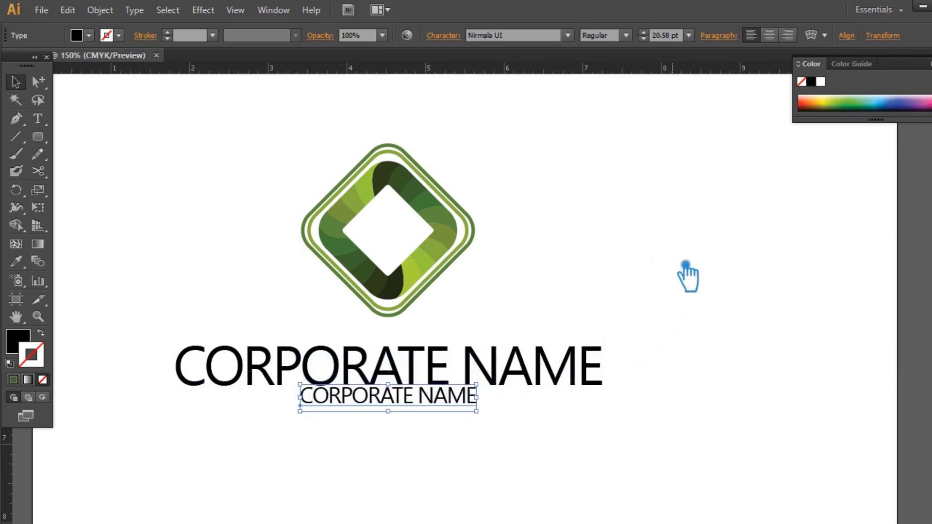
Replace the small copy's wording with TAGLINE GOES HERE
{"action": "left_click", "coordinate": [39, 119]}
{"action": "left_click_drag", "start_coordinate": [484, 410], "coordinate": [233, 410]}
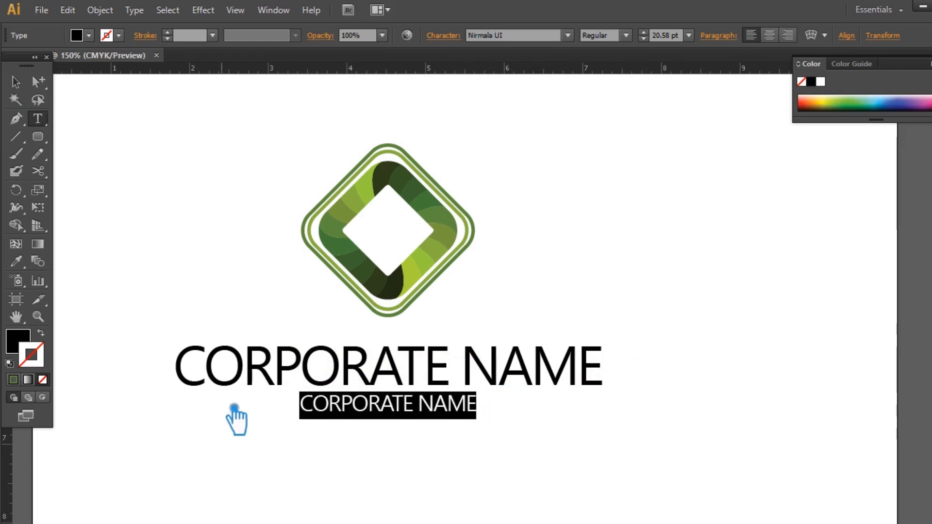
{"action": "type", "text": "TAGLINE GOES HERE"}
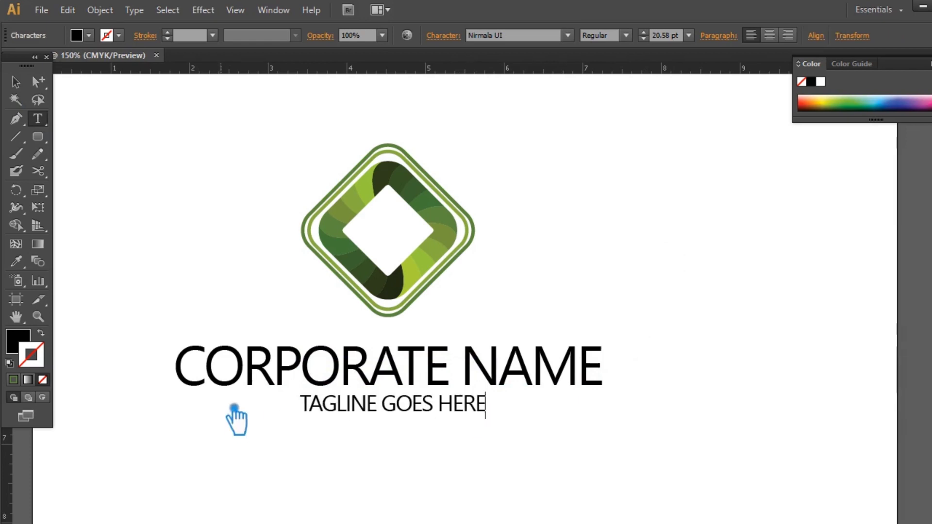
Reduce the tagline's font size to 17 pt
{"action": "left_click", "coordinate": [18, 82]}
{"action": "scroll", "coordinate": [663, 40], "scroll_direction": "up", "scroll_amount": 1}
{"action": "scroll", "coordinate": [663, 39], "scroll_direction": "down", "scroll_amount": 2}
{"action": "scroll", "coordinate": [663, 40], "scroll_direction": "down", "scroll_amount": 3}
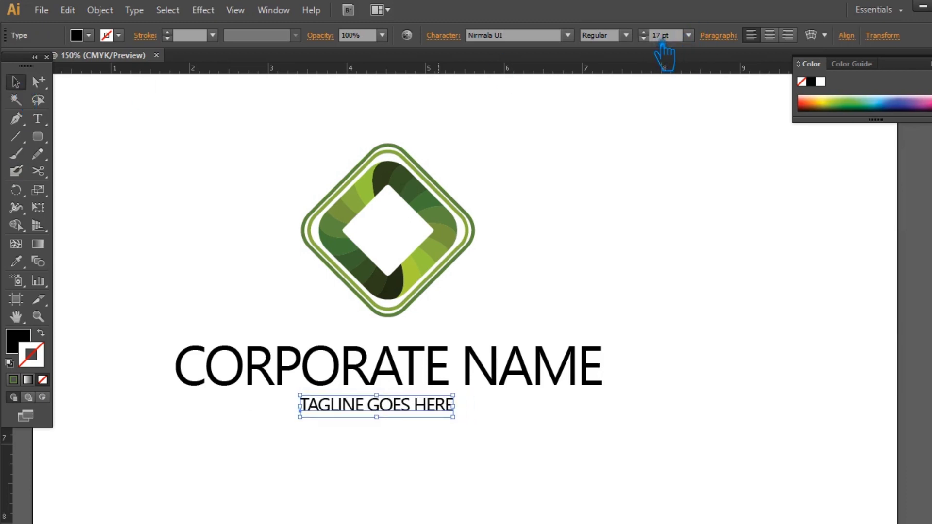
Set the tagline's font size to 16 pt and widen its letter tracking to 400
{"action": "left_click", "coordinate": [443, 35]}
{"action": "left_click", "coordinate": [449, 121]}
{"action": "left_click", "coordinate": [478, 357]}
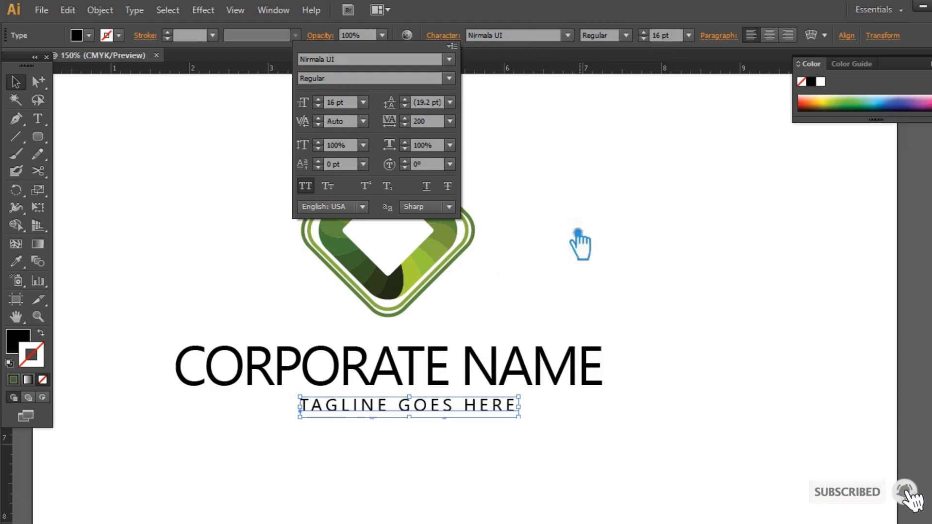
{"action": "type", "text": "4"}
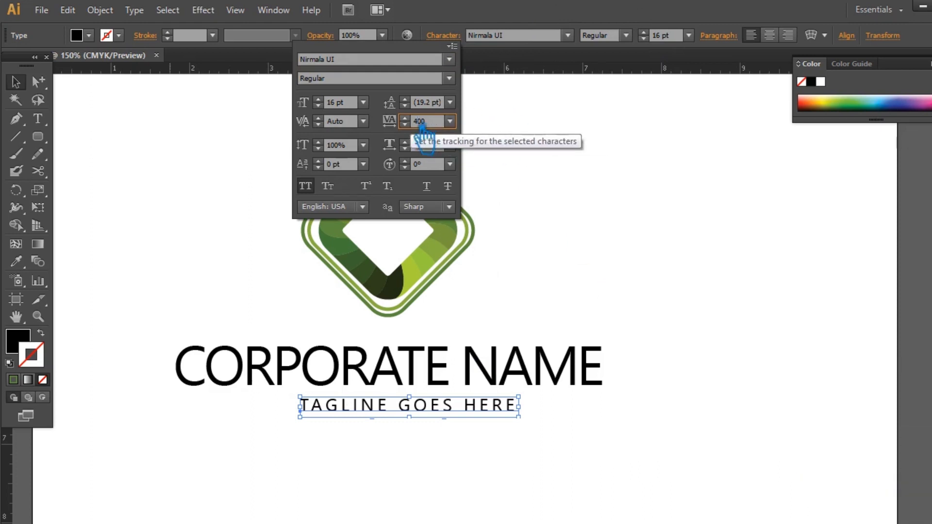
{"action": "key", "text": "Return"}
Reset the tracking of the tagline's last letter E to 0 and deselect the text
{"action": "left_click", "coordinate": [40, 120]}
{"action": "left_click_drag", "start_coordinate": [591, 411], "coordinate": [566, 408]}
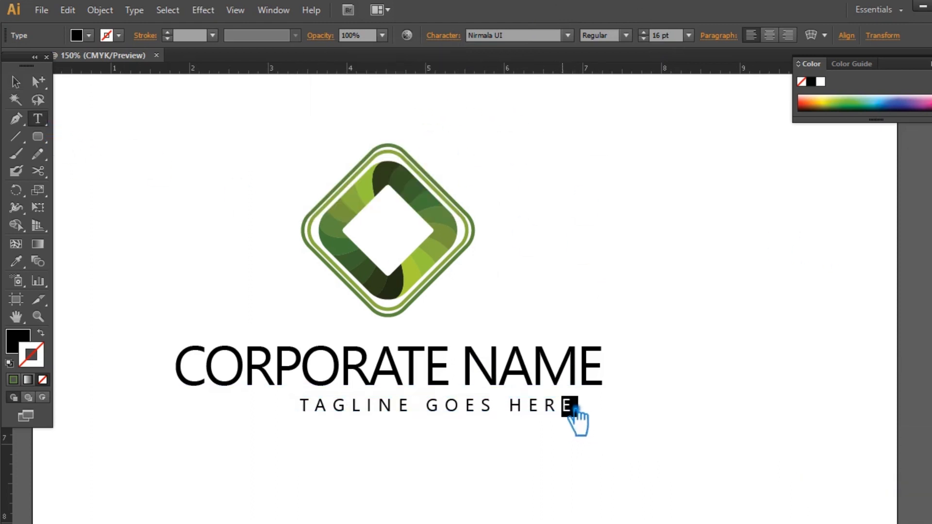
{"action": "left_click", "coordinate": [449, 41]}
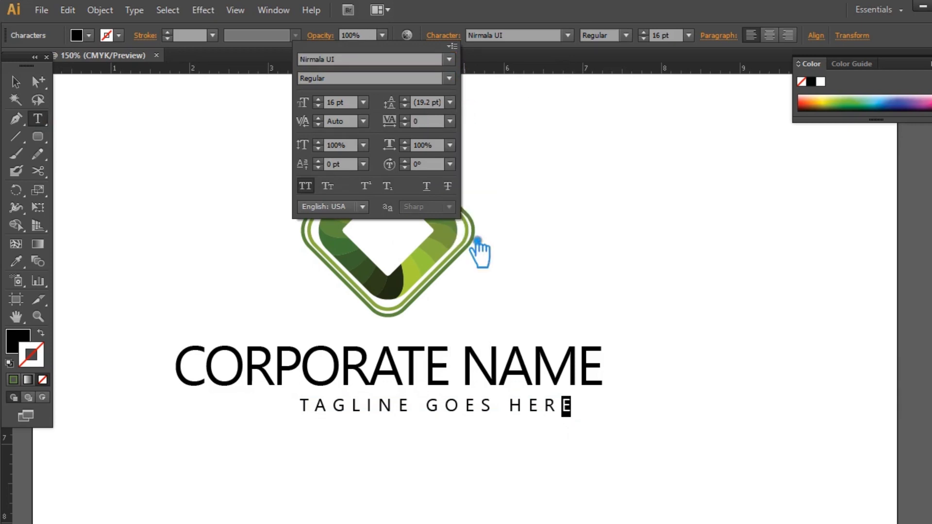
{"action": "left_click", "coordinate": [18, 85]}
{"action": "left_click", "coordinate": [571, 232]}
{"action": "left_click", "coordinate": [19, 86]}
{"action": "left_click", "coordinate": [591, 268]}
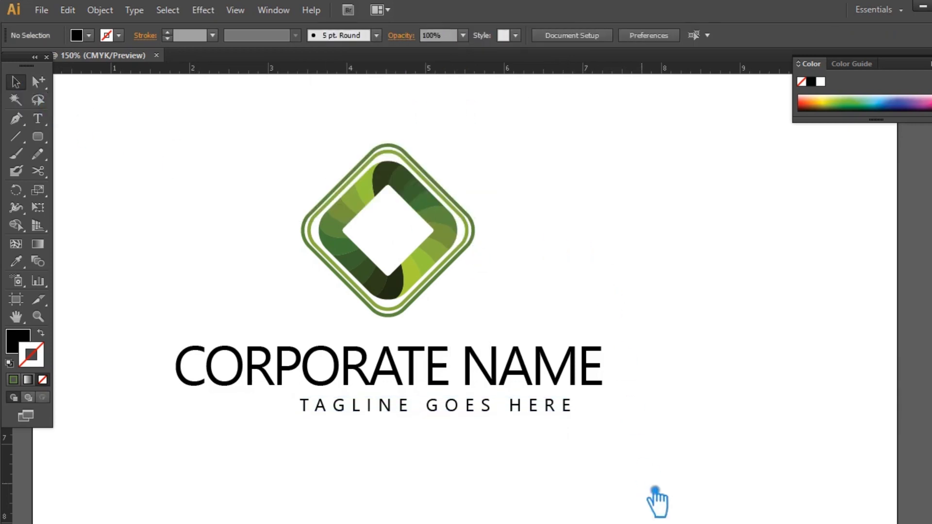
Align the emblem, company name and tagline on their horizontal centres
{"action": "left_click_drag", "start_coordinate": [645, 486], "coordinate": [214, 108]}
{"action": "left_click", "coordinate": [485, 37]}
{"action": "left_click", "coordinate": [750, 330]}
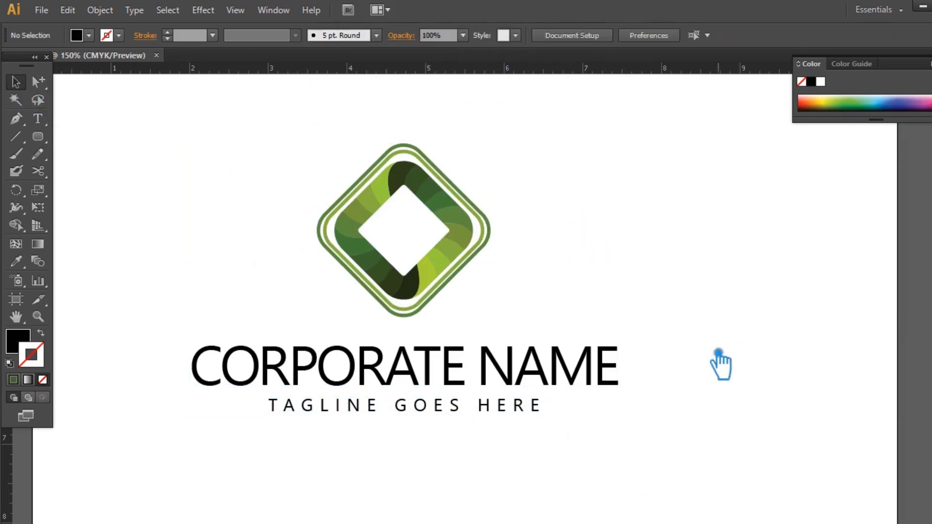
Enlarge the diamond emblem proportionally about its centre and nudge it upward to clear the company name
{"action": "left_click", "coordinate": [464, 261]}
{"action": "left_click_drag", "start_coordinate": [491, 144], "coordinate": [505, 130]}
{"action": "key", "text": "Up"}
{"action": "key", "text": "Up"}
{"action": "key", "text": "Up"}
{"action": "key", "text": "Up"}
{"action": "key", "text": "Up"}
{"action": "key", "text": "Up"}
{"action": "key", "text": "Up"}
{"action": "key", "text": "Up"}
{"action": "key", "text": "Up"}
{"action": "key", "text": "Up"}
{"action": "left_click", "coordinate": [651, 223]}
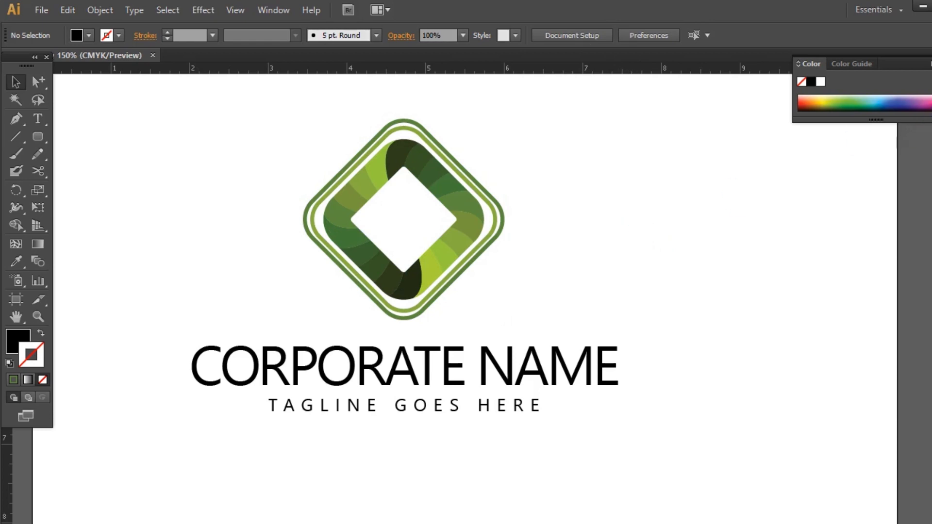
Recolour the word CORPORATE with the medium green sampled from the ring's left-hand segments
{"action": "left_click", "coordinate": [931, 57]}
{"action": "left_click", "coordinate": [39, 119]}
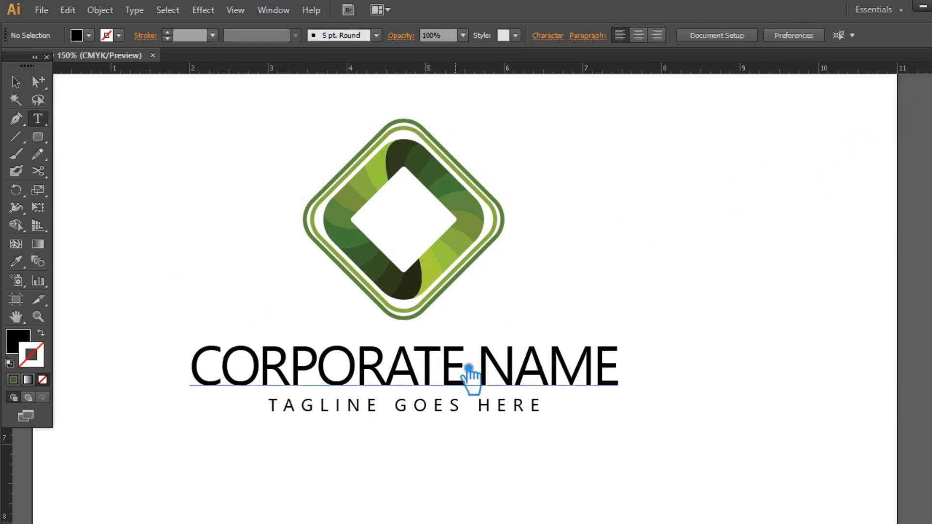
{"action": "left_click_drag", "start_coordinate": [467, 378], "coordinate": [146, 366]}
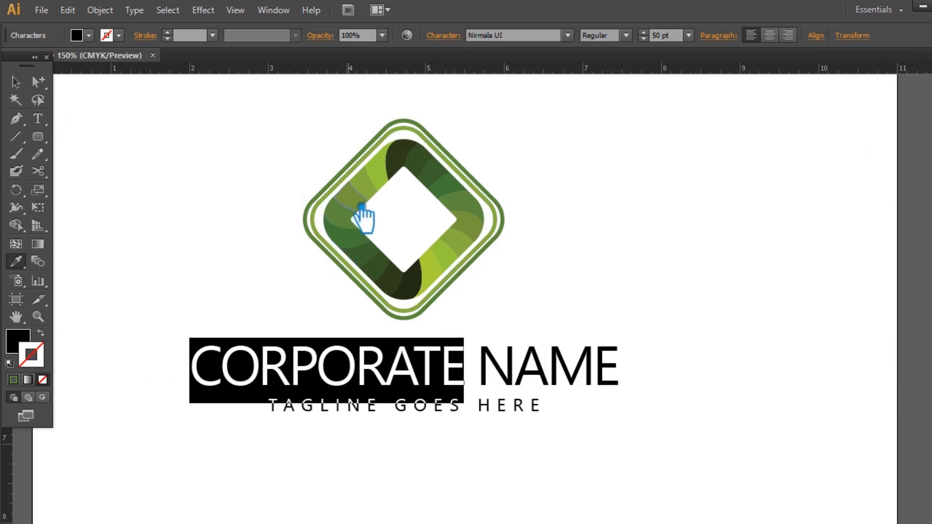
{"action": "left_click", "coordinate": [359, 240]}
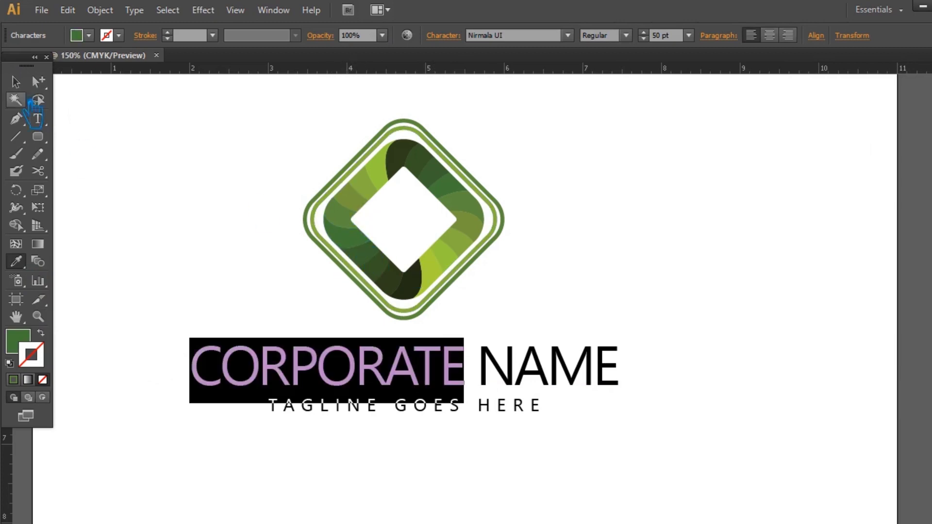
{"action": "left_click", "coordinate": [16, 83]}
Try a dark green sampled from the ring's lower-left segments on the word NAME
{"action": "left_click", "coordinate": [40, 120]}
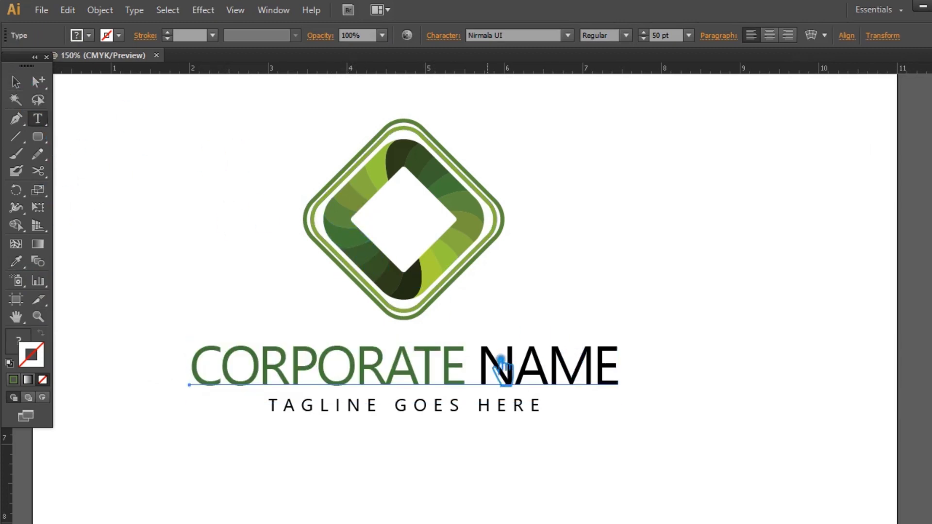
{"action": "left_click_drag", "start_coordinate": [478, 365], "coordinate": [676, 366]}
{"action": "left_click", "coordinate": [17, 262]}
{"action": "left_click", "coordinate": [365, 259]}
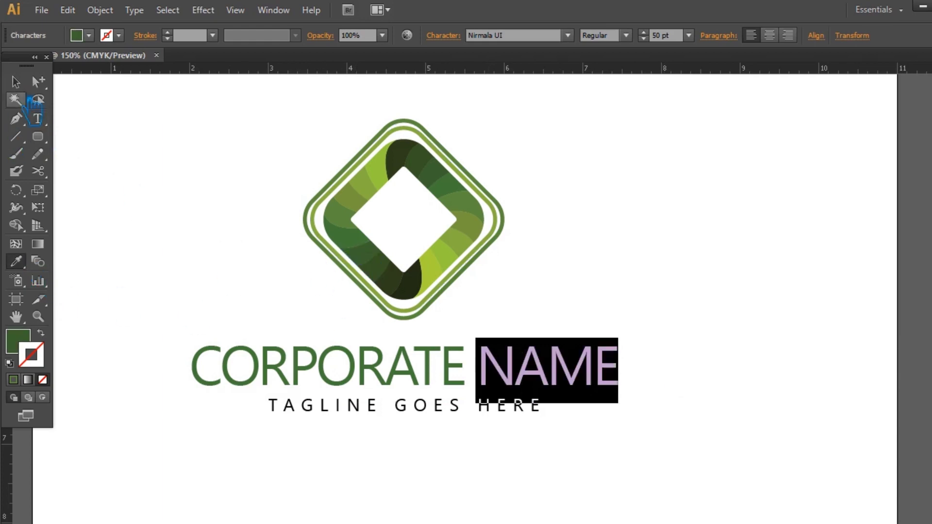
{"action": "left_click", "coordinate": [17, 82]}
{"action": "left_click", "coordinate": [199, 163]}
Recolour the word NAME with a darker green sampled nearer the ring's bottom corner
{"action": "left_click", "coordinate": [38, 119]}
{"action": "left_click_drag", "start_coordinate": [478, 365], "coordinate": [662, 381]}
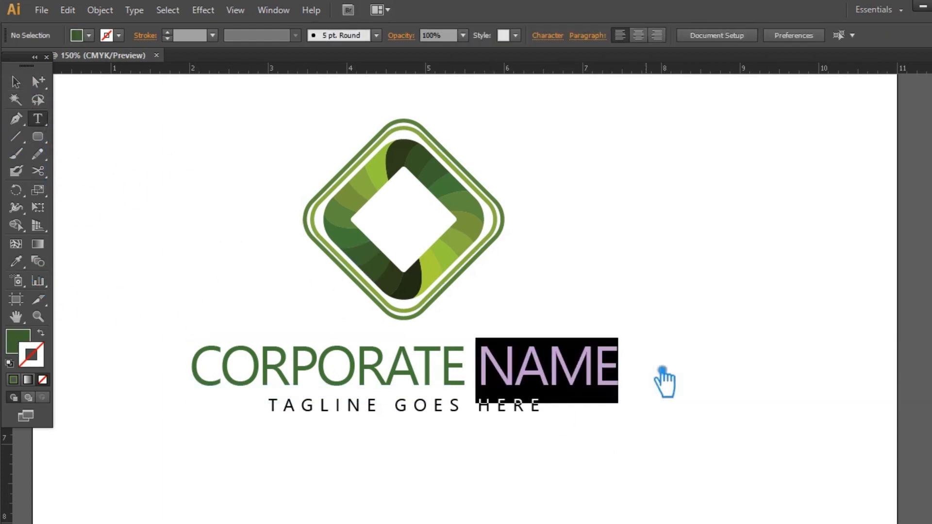
{"action": "left_click", "coordinate": [17, 262]}
{"action": "left_click", "coordinate": [378, 259]}
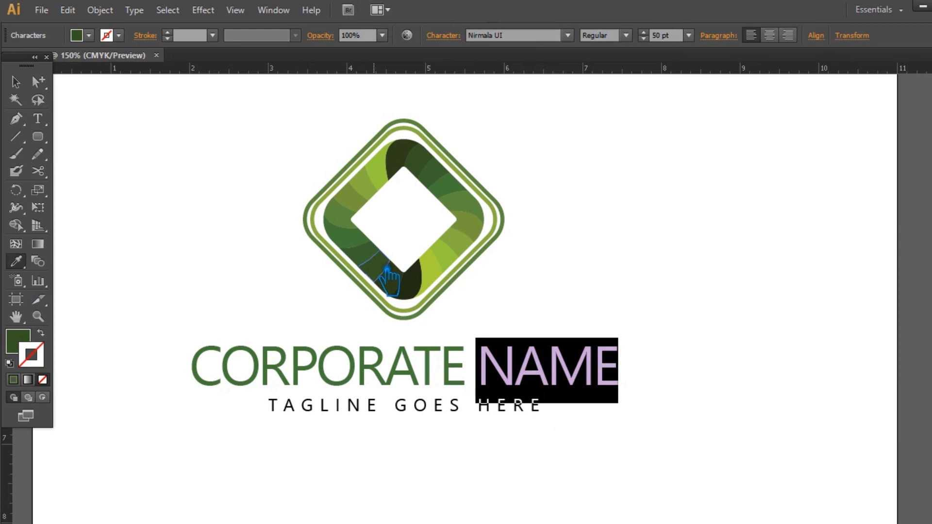
{"action": "left_click", "coordinate": [16, 82]}
{"action": "left_click", "coordinate": [753, 358]}
Reduce the tagline's font size and realign the emblem, company name and tagline on their horizontal centres
{"action": "left_click", "coordinate": [506, 401]}
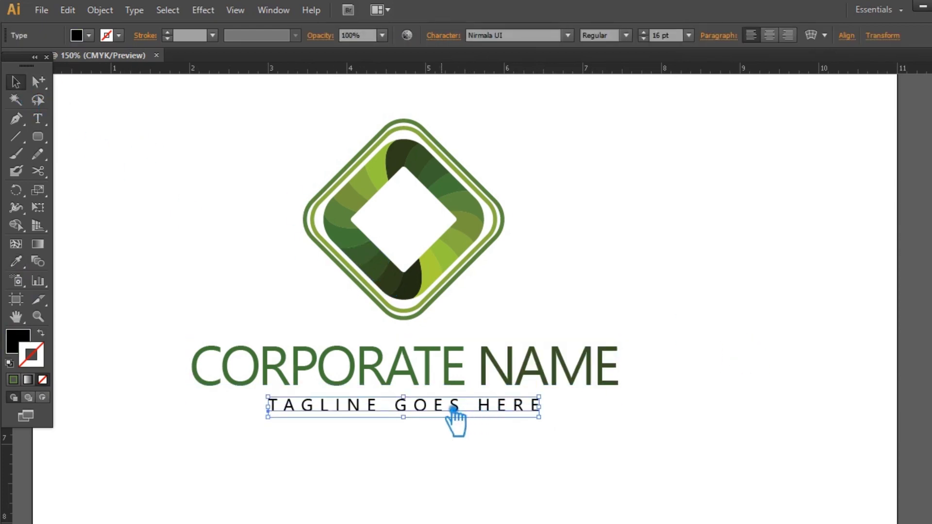
{"action": "left_click", "coordinate": [644, 38]}
{"action": "left_click_drag", "start_coordinate": [628, 453], "coordinate": [172, 138]}
{"action": "left_click", "coordinate": [484, 35]}
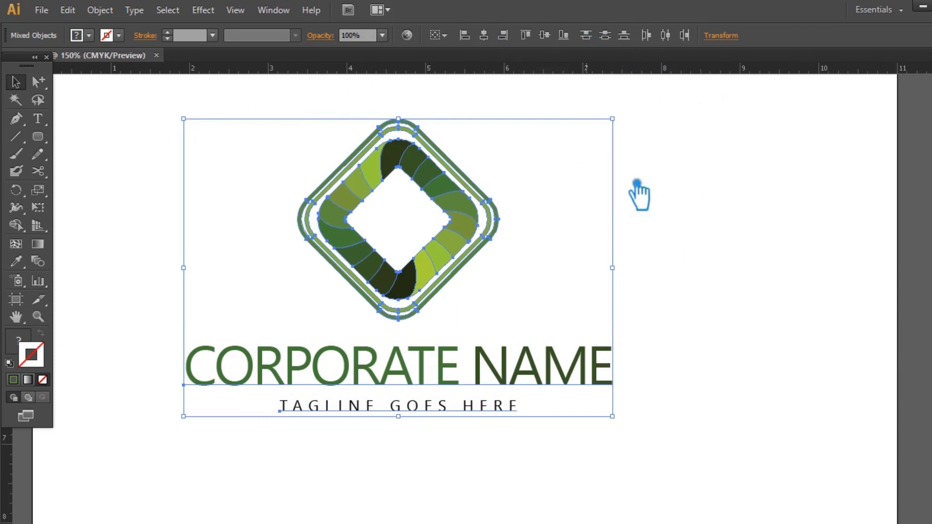
{"action": "left_click", "coordinate": [637, 184]}
{"action": "key", "text": "ctrl+plus"}
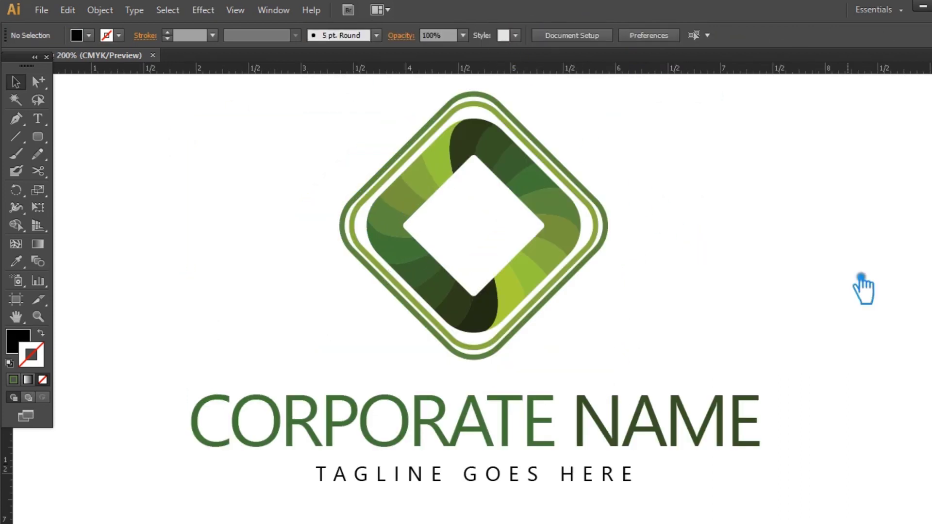